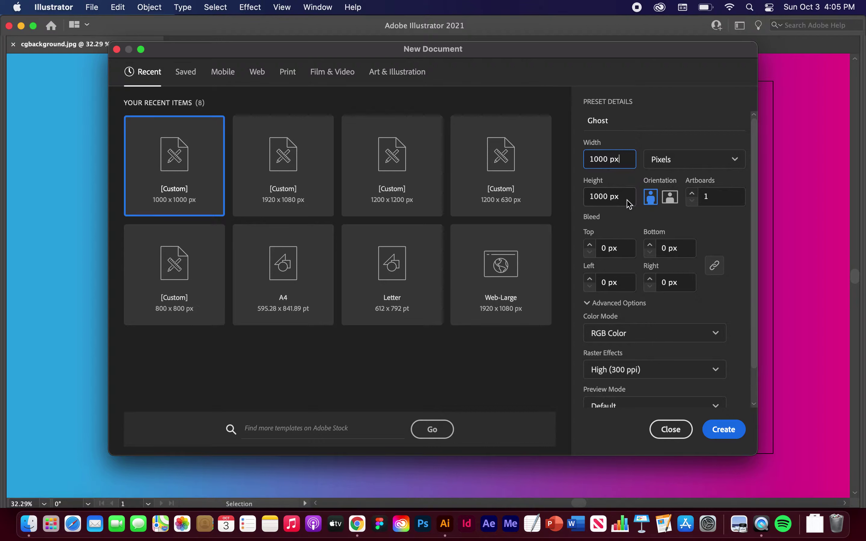
- Create a new RGB document named Ghost, 1000 × 1000 px, in pixels with high 300 ppi raster effects
click(626, 198)
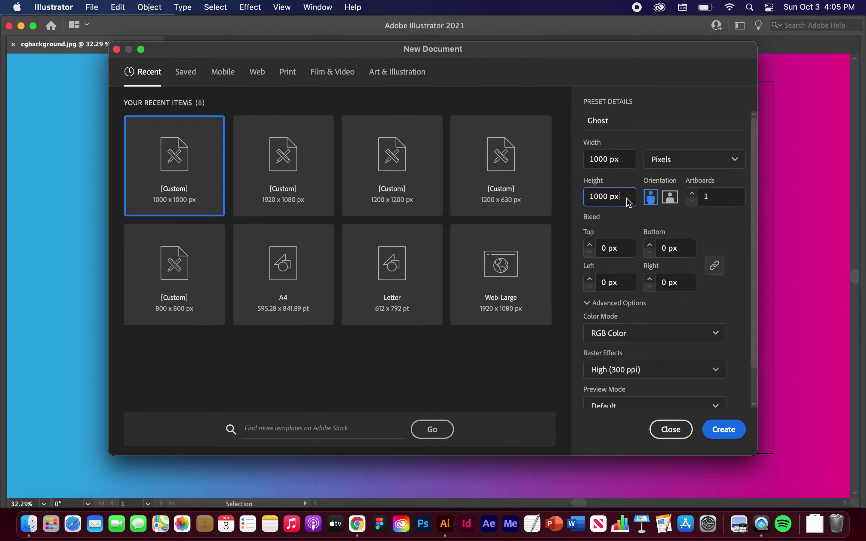
click(708, 163)
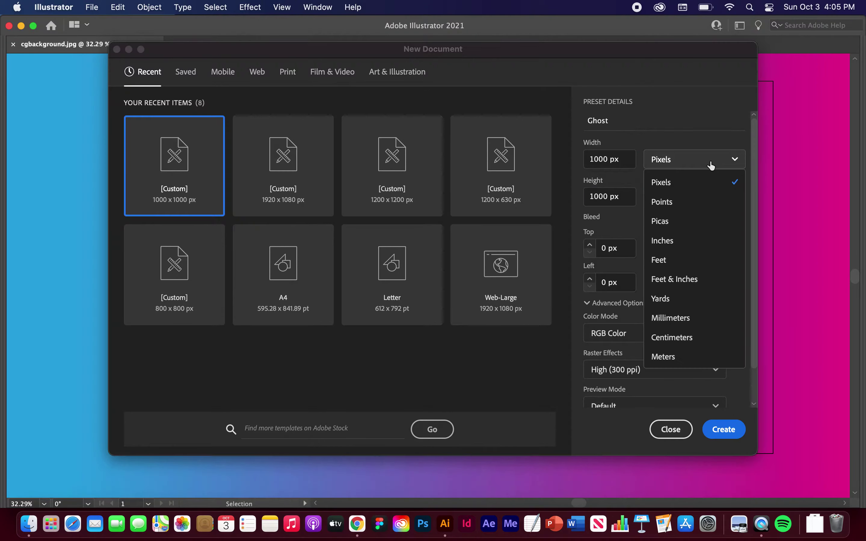
click(665, 185)
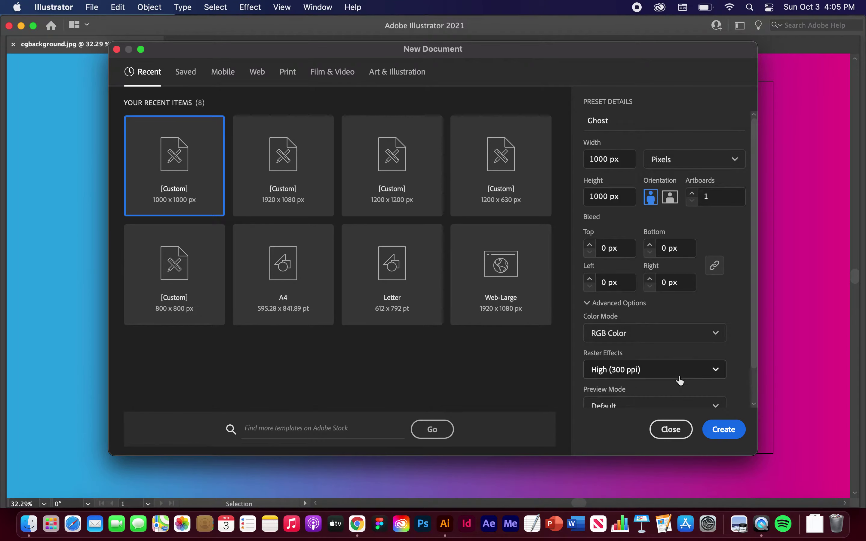
click(720, 429)
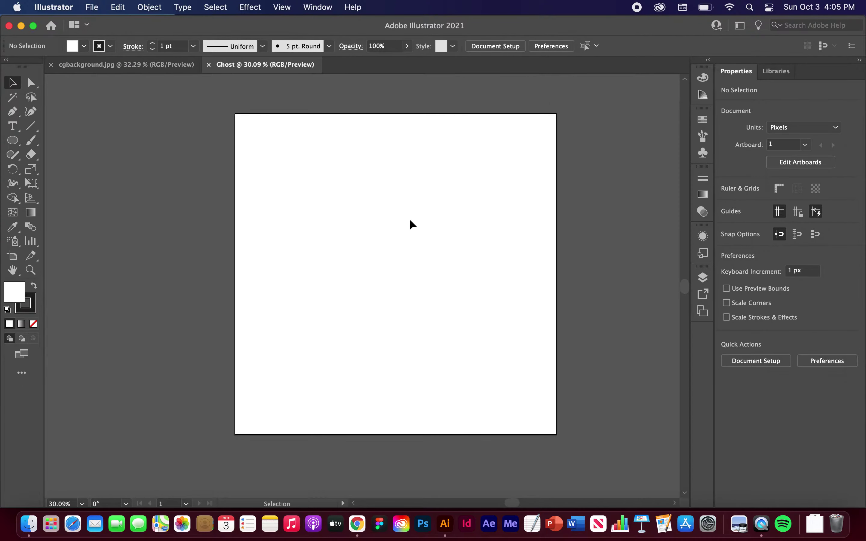
- Reset the Essentials Classic workspace
click(320, 8)
mouse_move(325, 73)
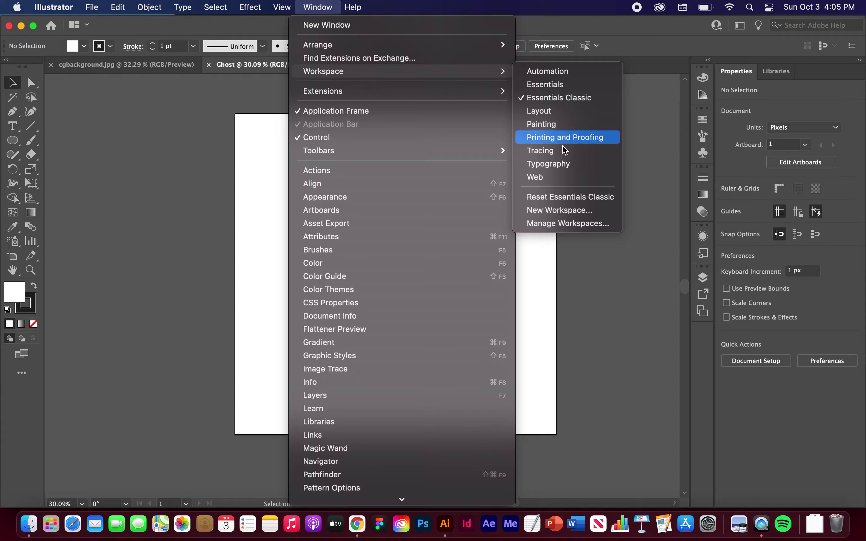
click(554, 198)
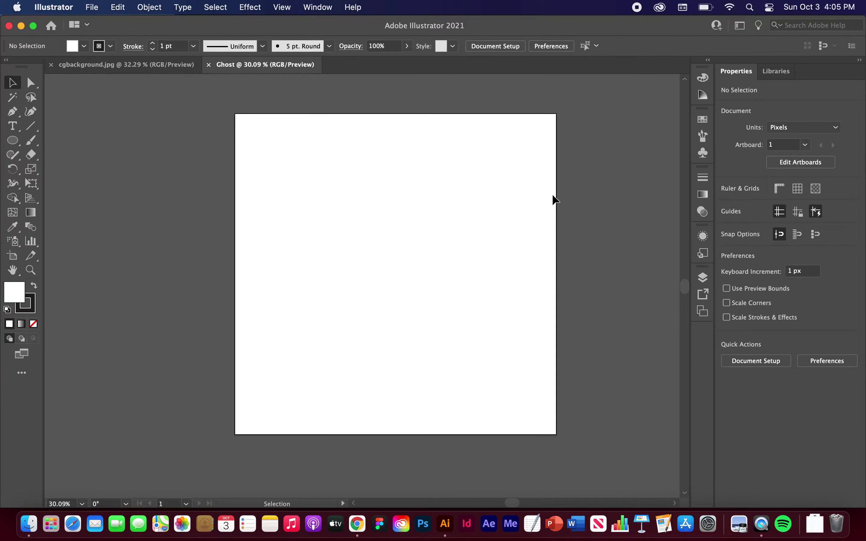
- Create a circle 400 px wide and 400 px high on the artboard with the Ellipse tool
scroll(423, 181, up, 3)
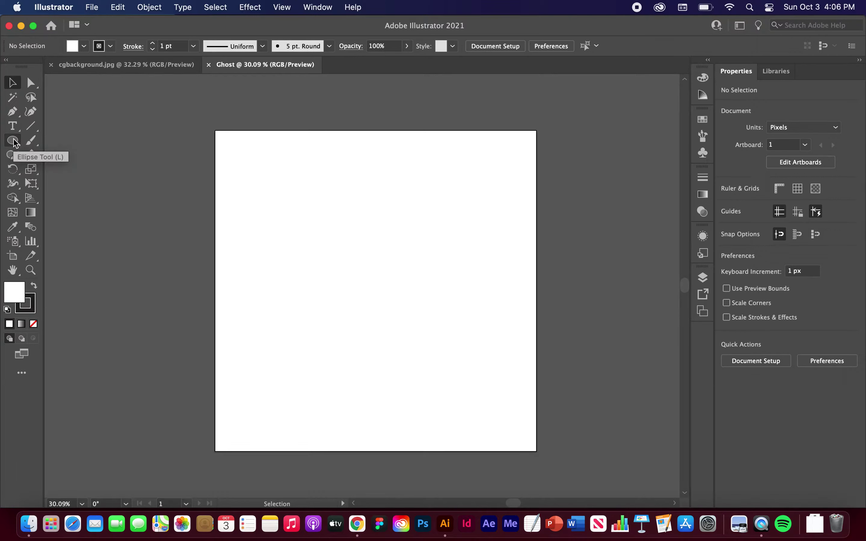
drag(14, 143, 100, 170)
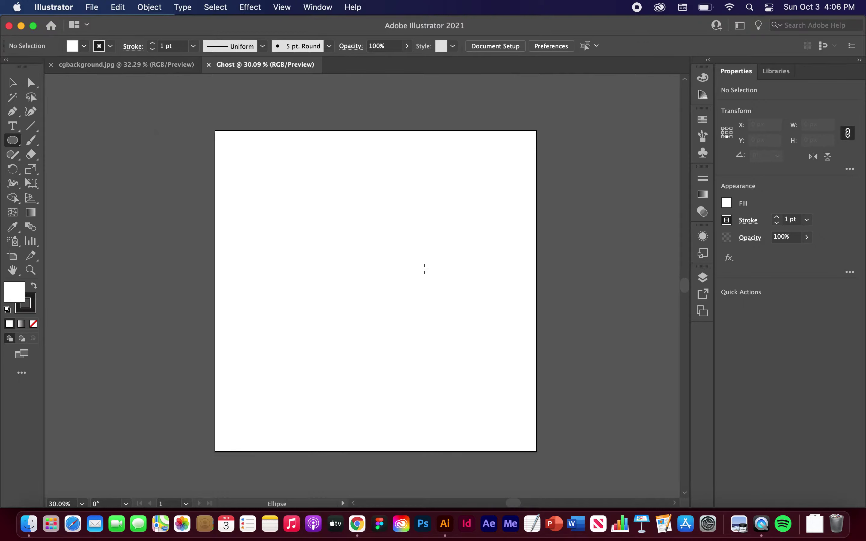
click(362, 262)
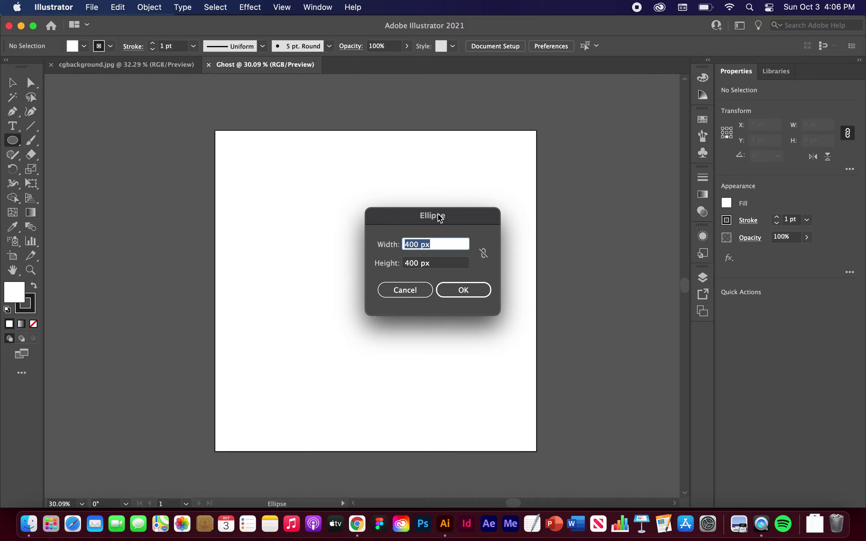
click(484, 255)
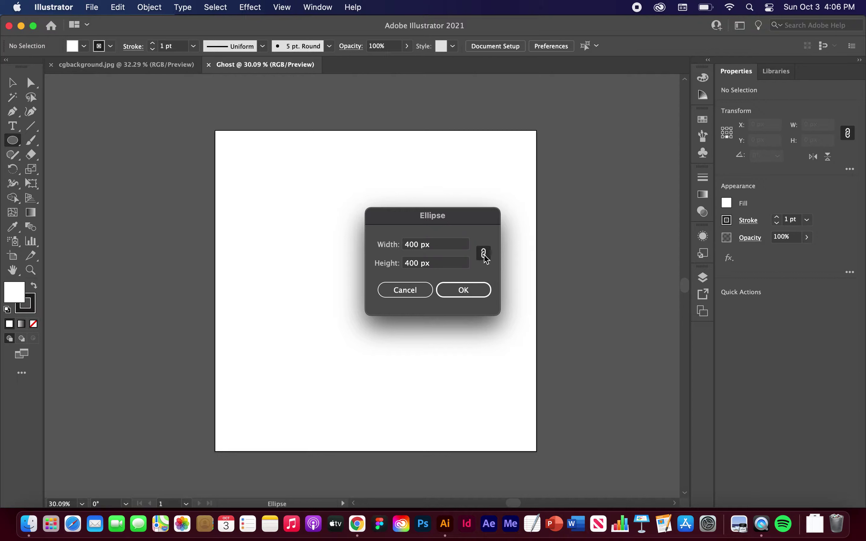
click(485, 255)
click(440, 244)
triple_click(440, 244)
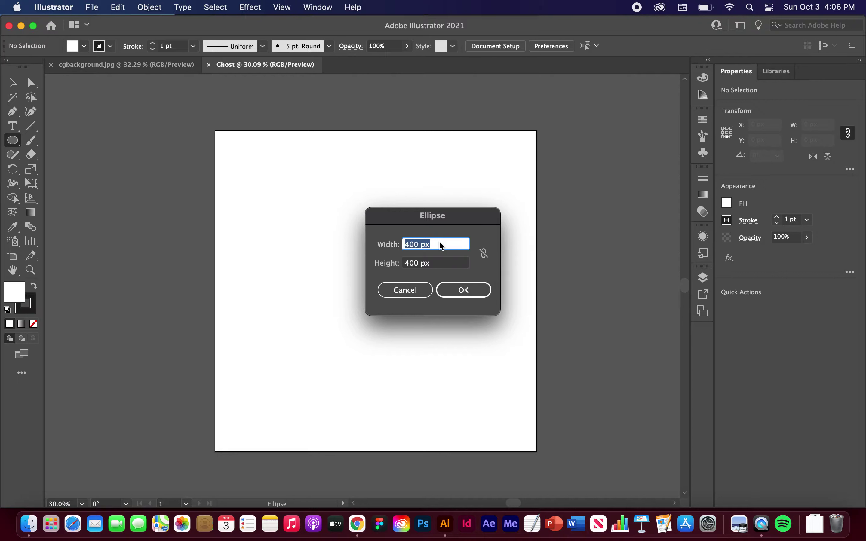
text(400)
key(Tab)
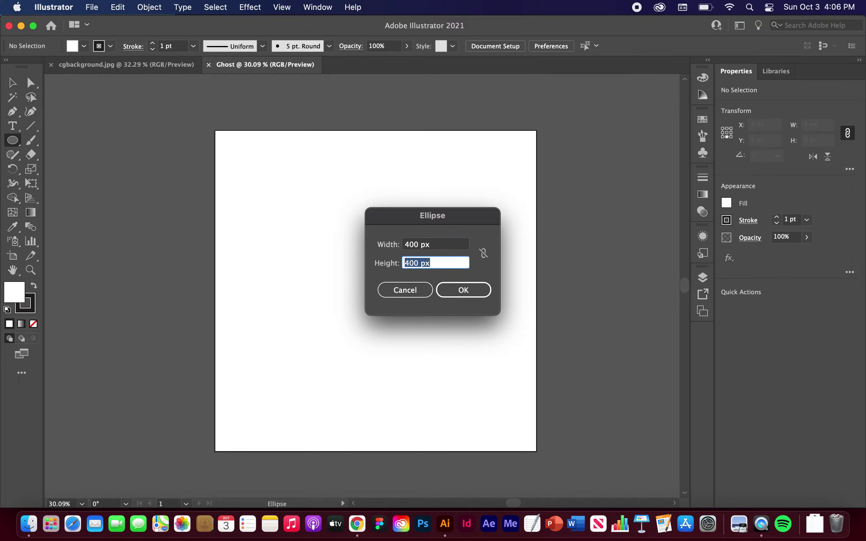
text(400)
click(465, 292)
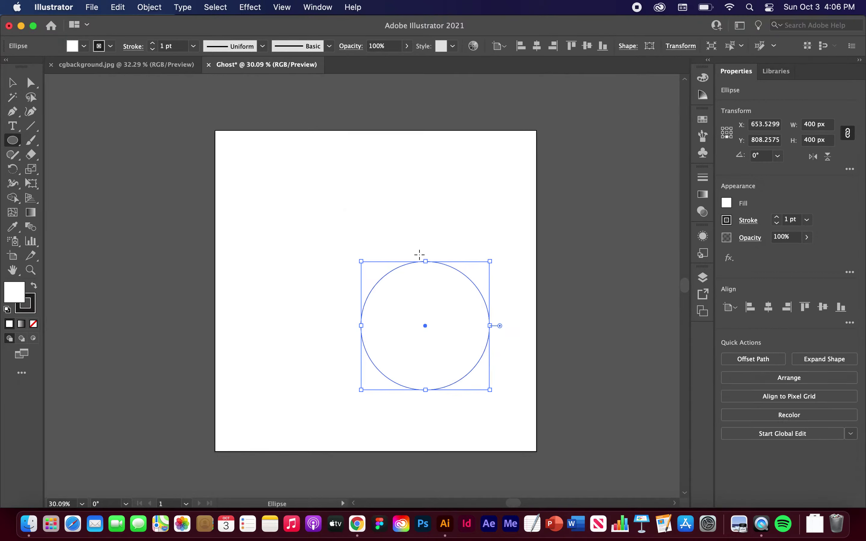
- Center the circle horizontally and vertically on the artboard using Align to Artboard, and deselect it
click(732, 310)
click(316, 8)
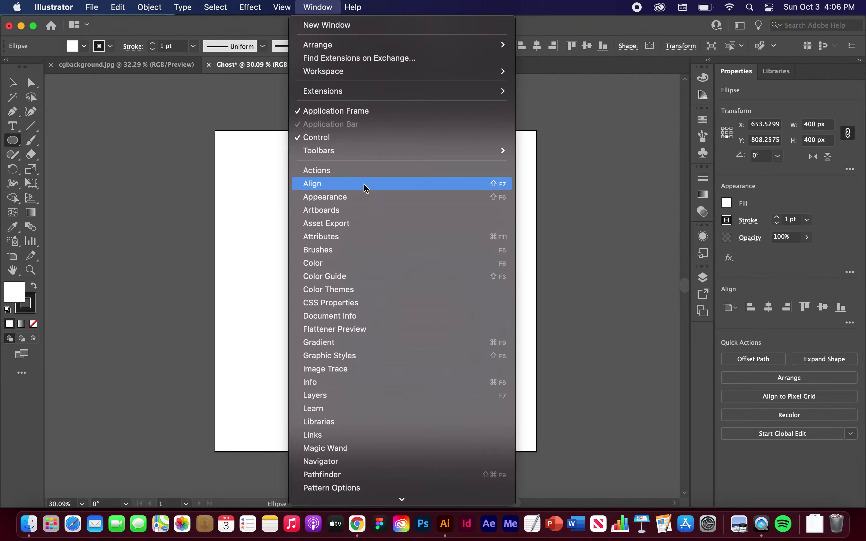
click(728, 310)
click(731, 308)
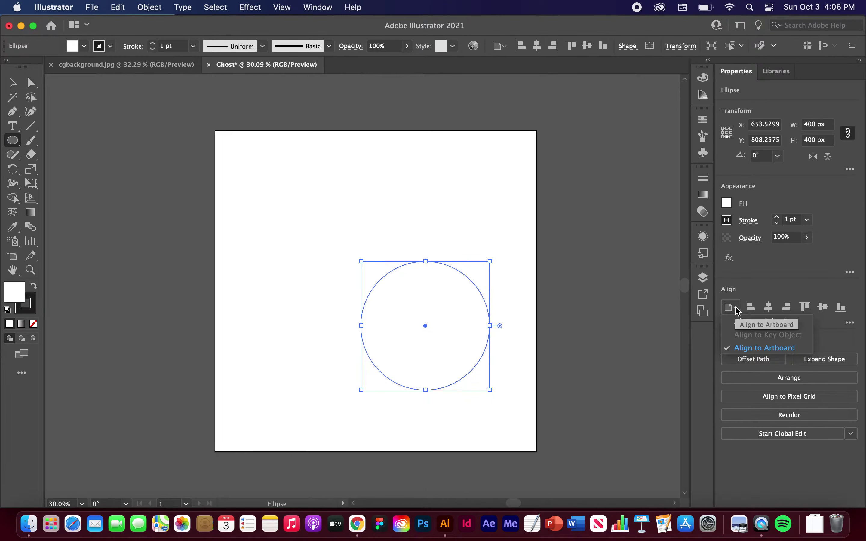
click(746, 349)
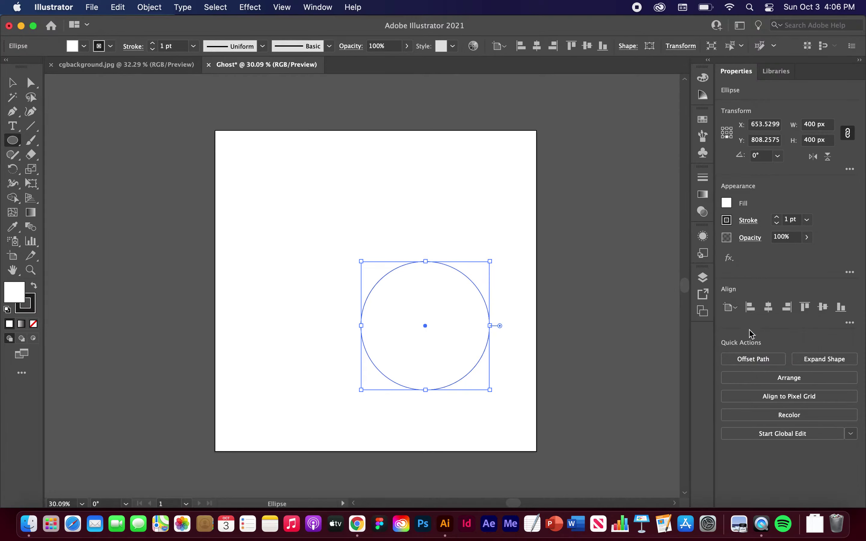
click(769, 307)
click(823, 308)
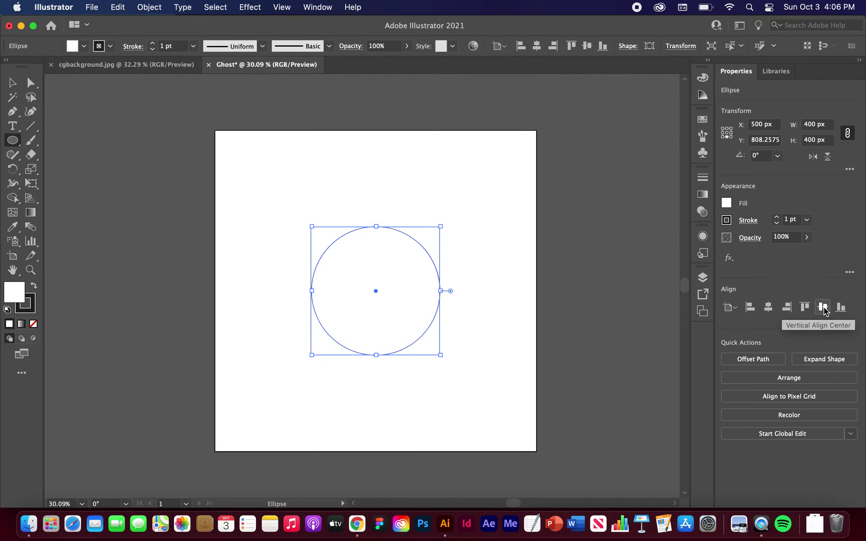
click(12, 83)
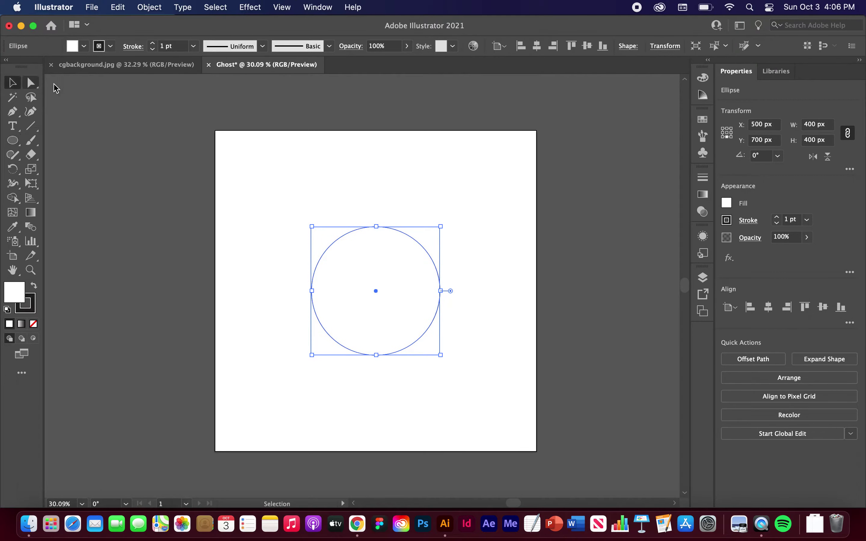
click(167, 164)
- Create a rectangle 400 px wide and 200 px high with the Rectangle tool
scroll(197, 280, down, 2)
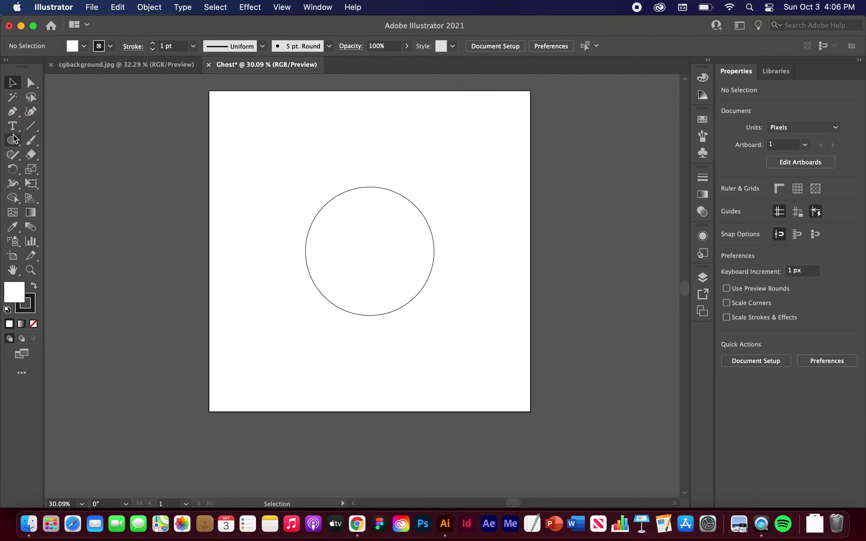
drag(12, 143, 56, 145)
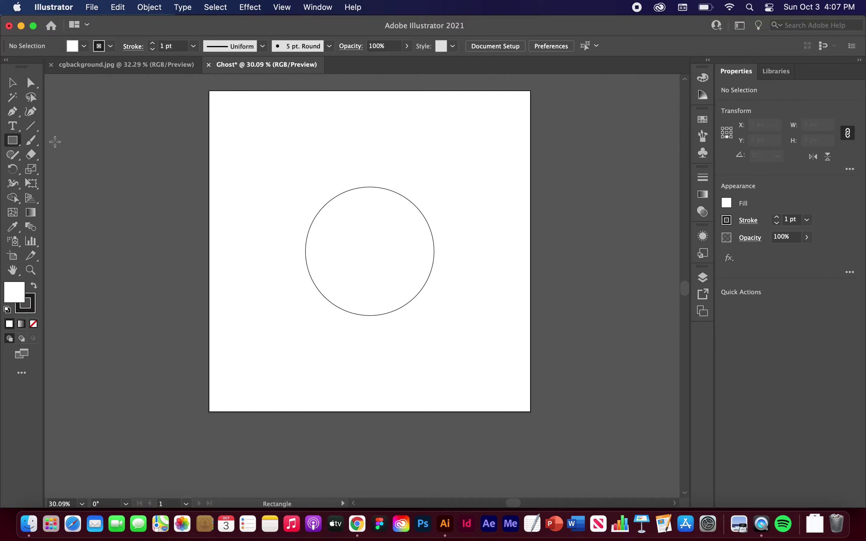
click(251, 209)
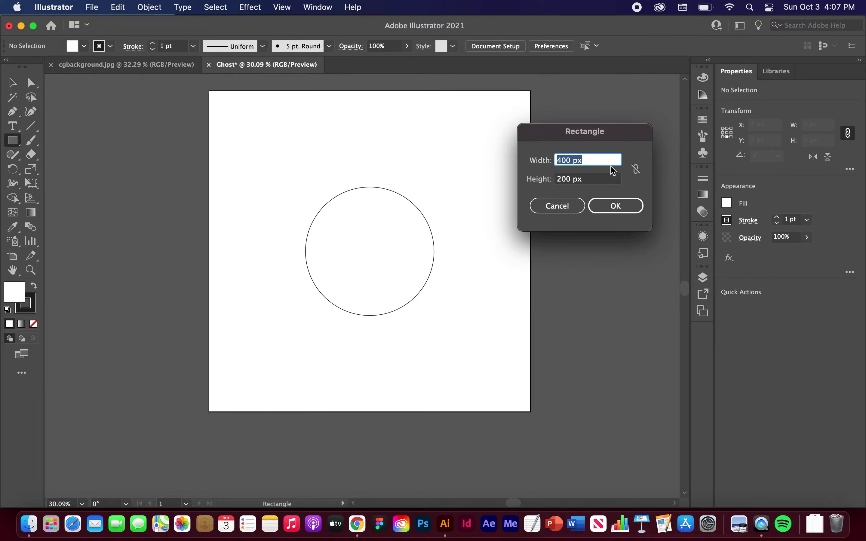
click(589, 160)
double_click(589, 160)
text(400)
key(Tab)
text(200)
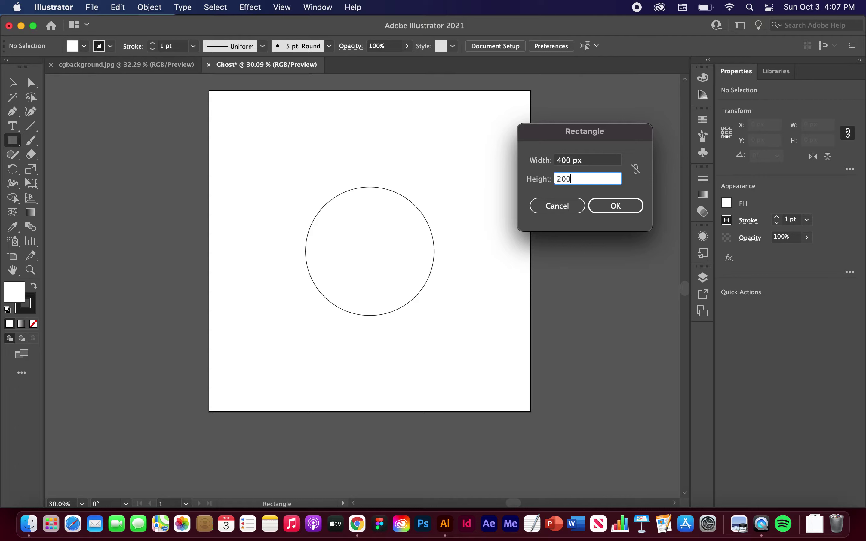
click(616, 206)
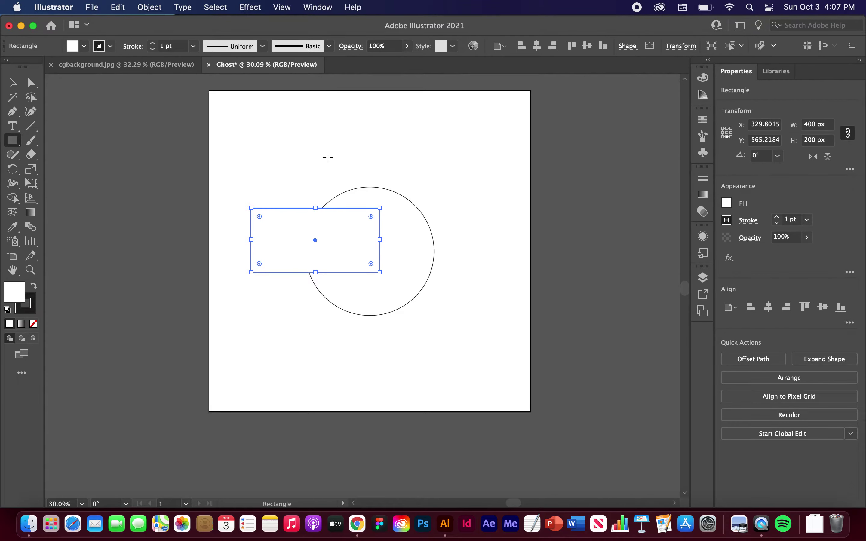
- Align the rectangle to the circle as key object, centered horizontally and flush with the circle's bottom edge
click(13, 84)
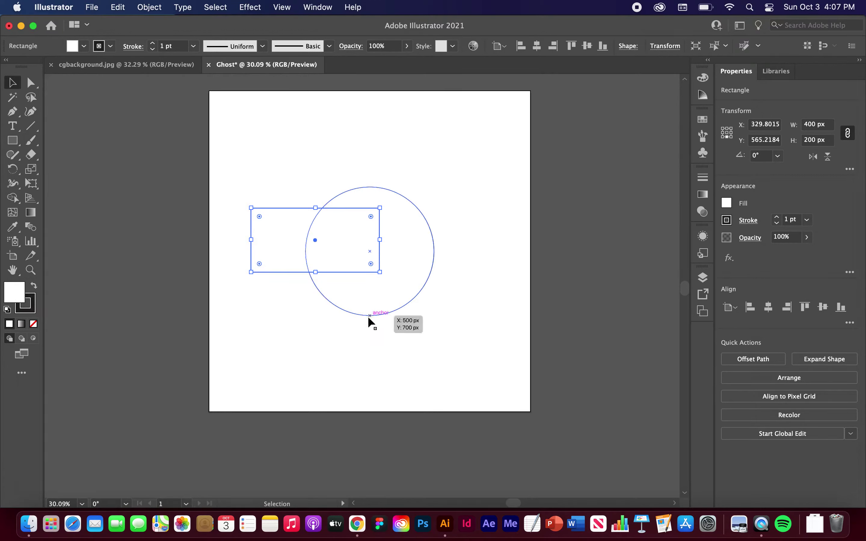
drag(448, 154, 260, 355)
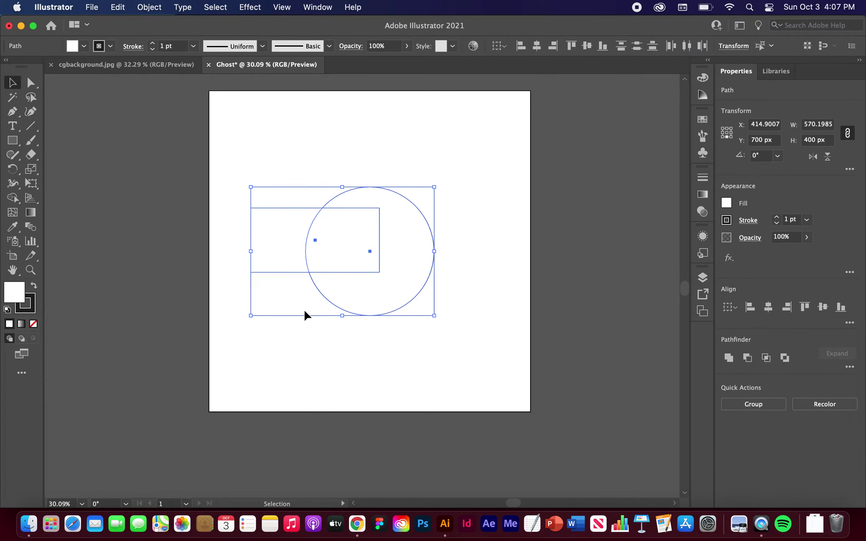
click(421, 214)
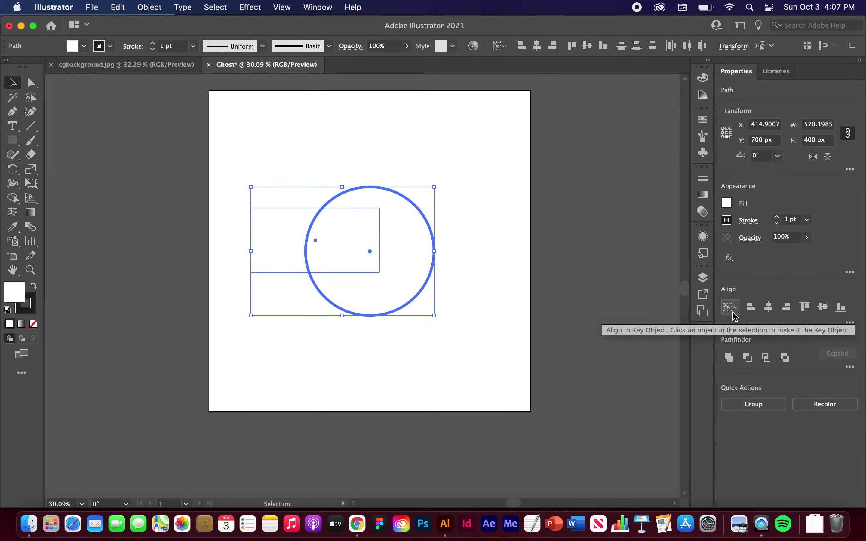
click(769, 310)
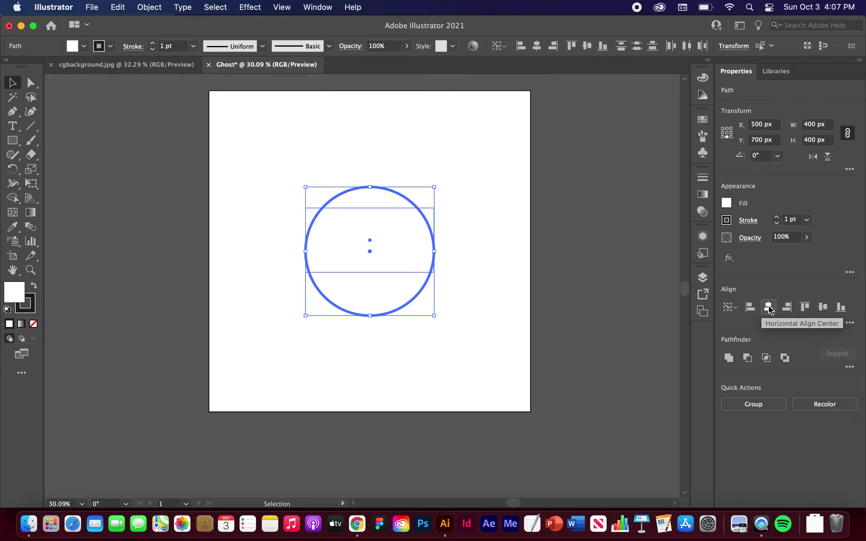
click(841, 309)
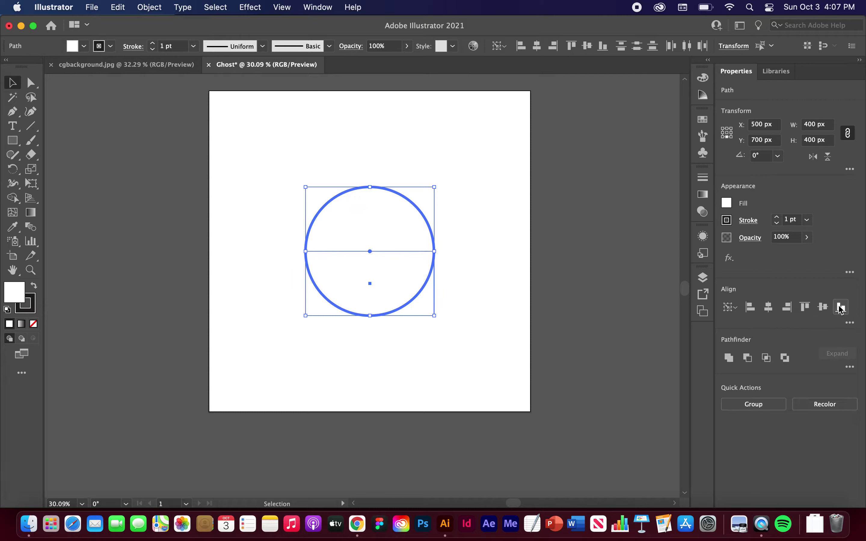
click(504, 238)
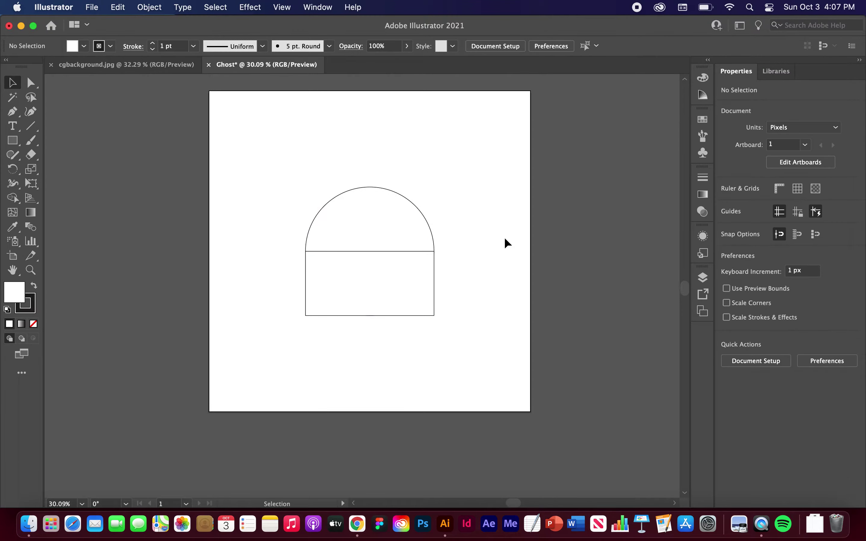
- Duplicate the circle and move the copy to the right of the dome shape, at about X 933 px, Y 713 px
scroll(467, 247, up, 3)
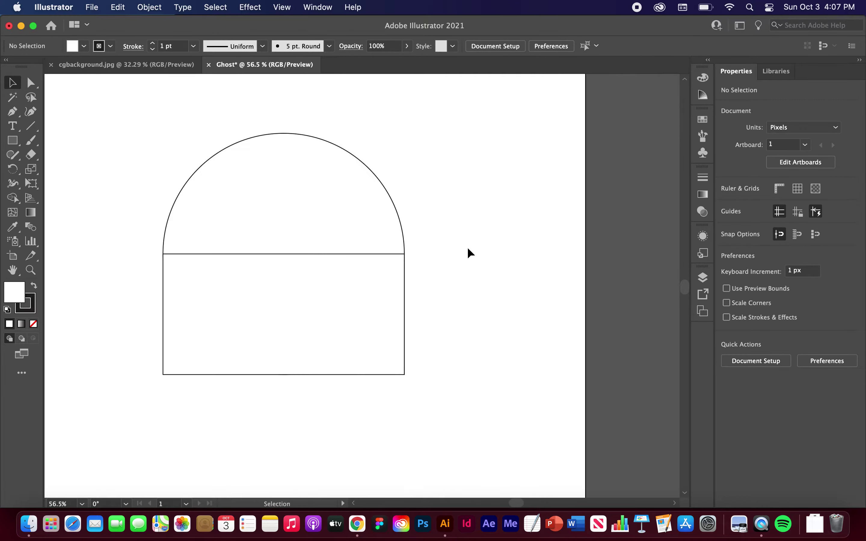
scroll(453, 252, down, 2)
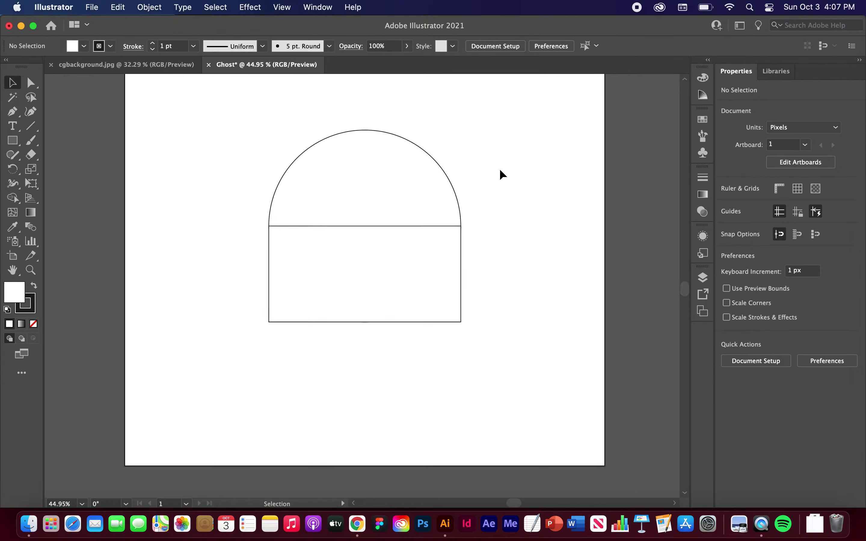
click(364, 160)
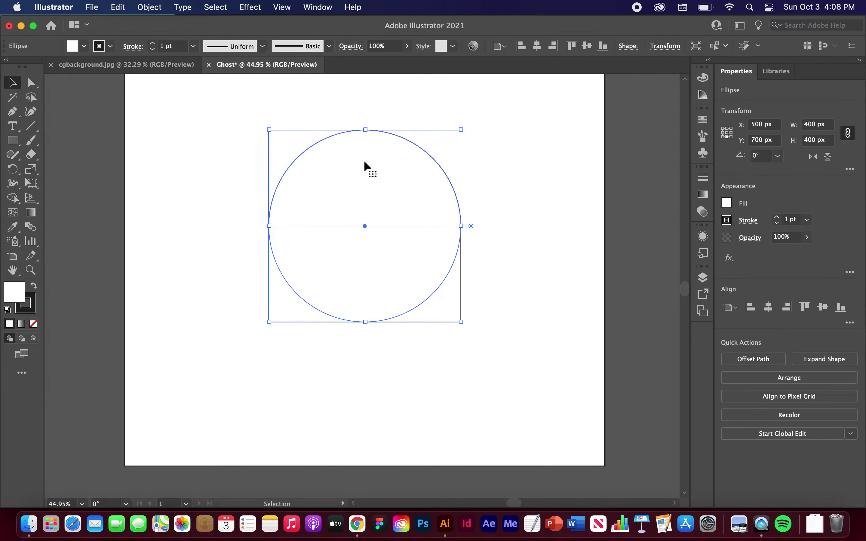
key(a)
key(v)
key(super+z)
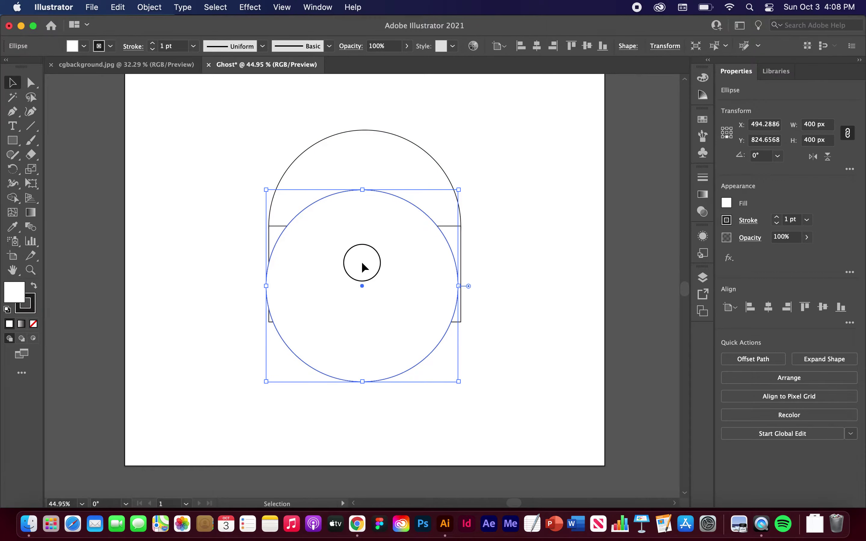
drag(362, 263, 572, 210)
scroll(572, 208, right, 4)
scroll(572, 207, up, 1)
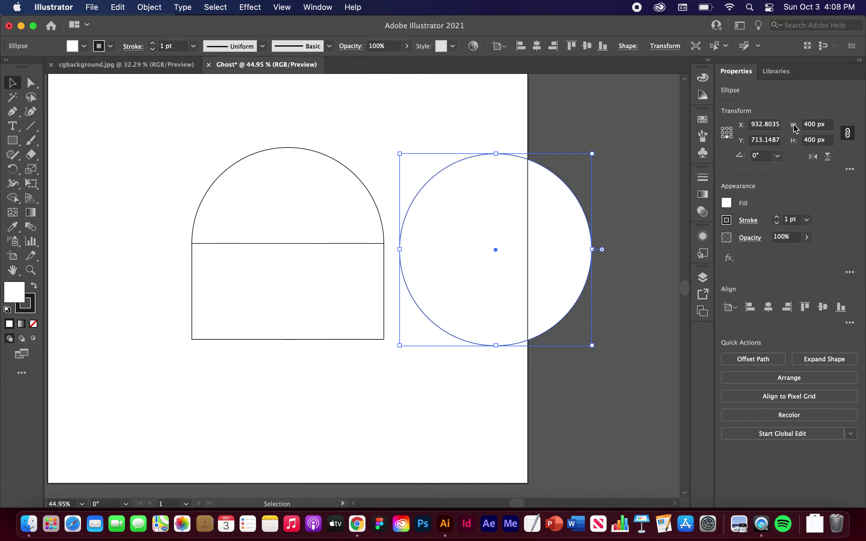
- Scale the copied circle proportionally to one sixth of its size by setting its width to 400 px/6
click(847, 137)
click(848, 136)
click(830, 125)
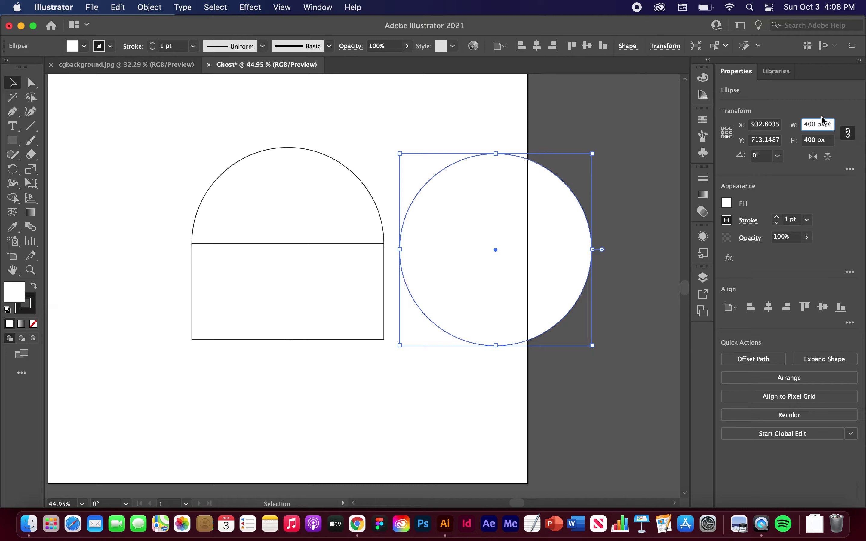
key(Return)
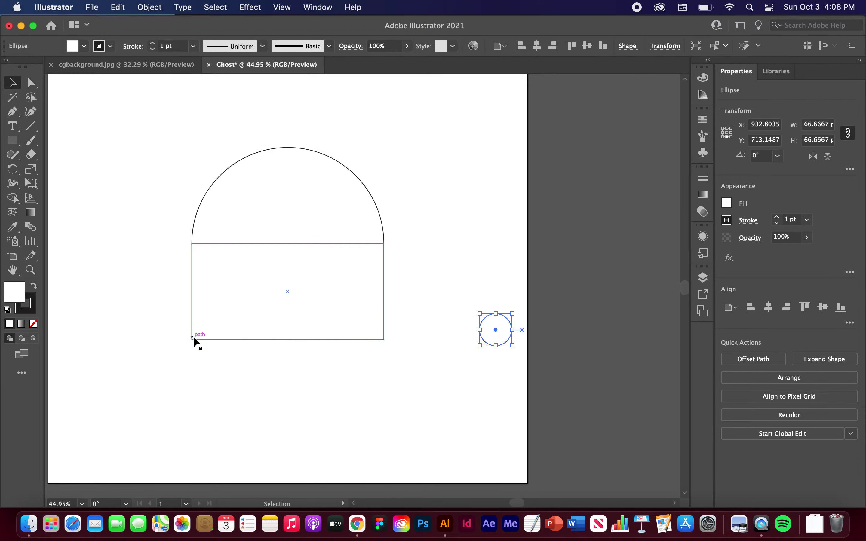
- Move the small circle to the rectangle's lower-left corner, centered on the bottom edge and flush with the left edge
drag(493, 321, 215, 331)
scroll(195, 366, up, 1)
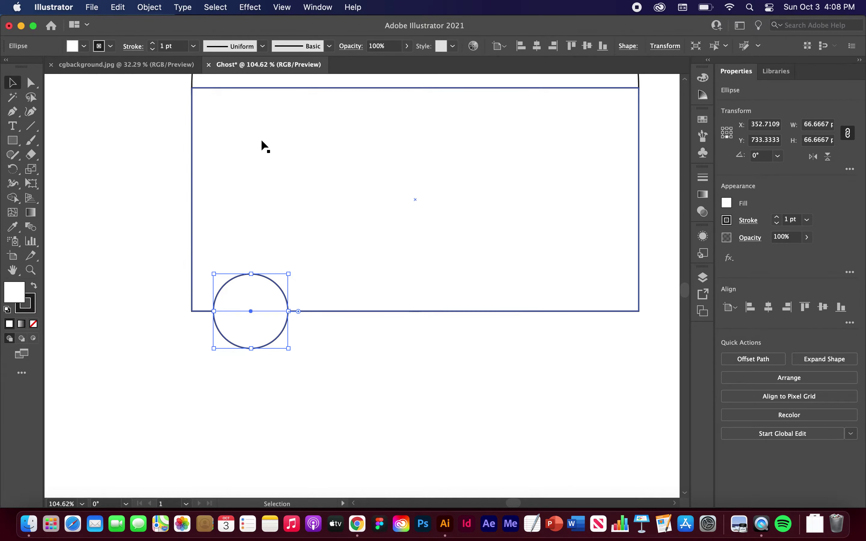
click(284, 10)
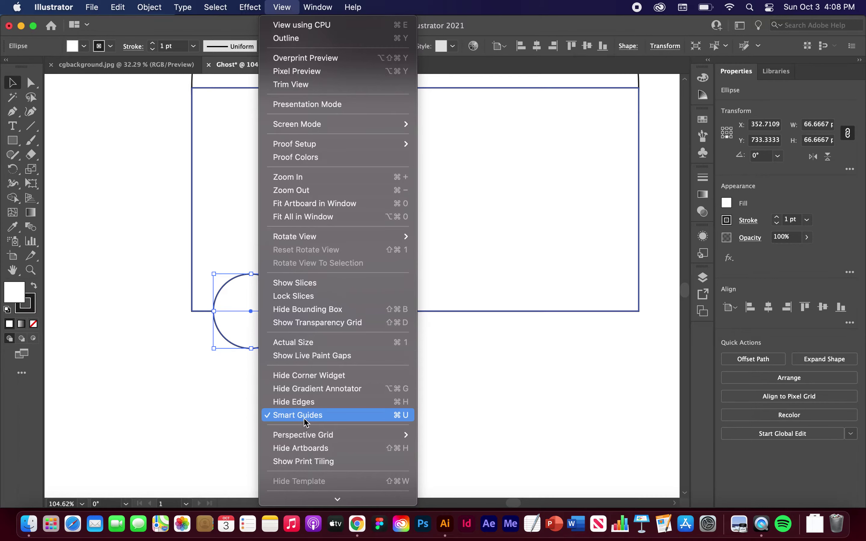
click(184, 379)
drag(271, 309, 253, 309)
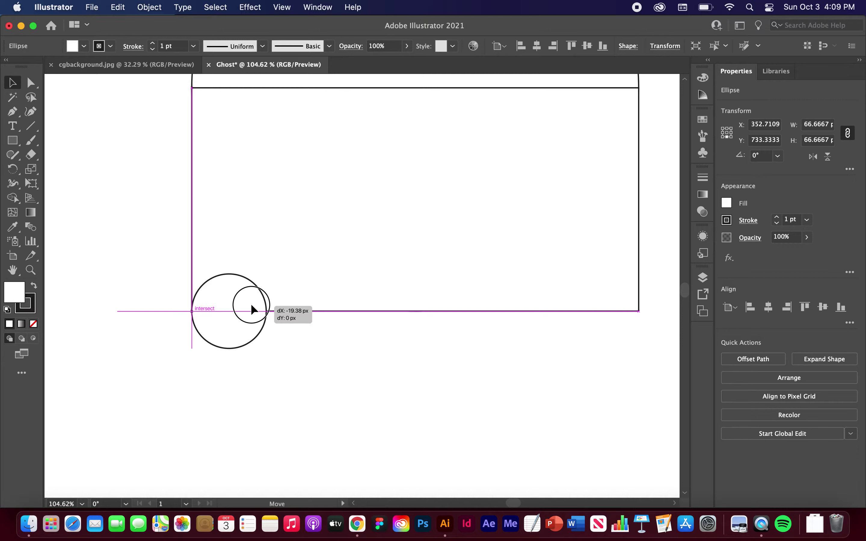
drag(253, 309, 251, 309)
scroll(184, 325, up, 3)
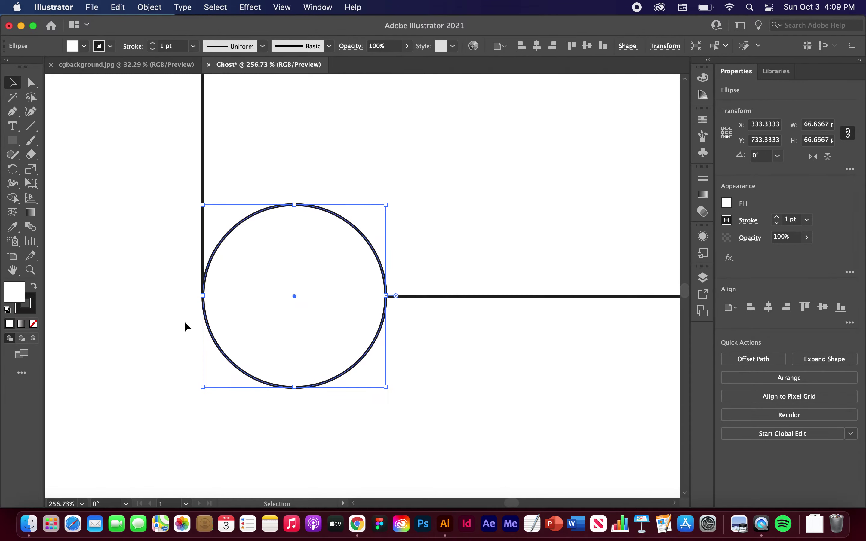
scroll(185, 323, up, 3)
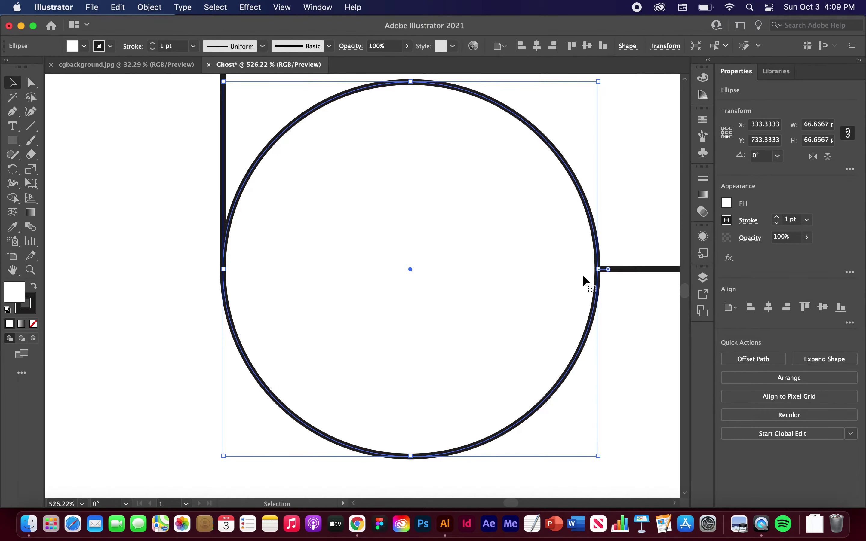
scroll(421, 281, down, 2)
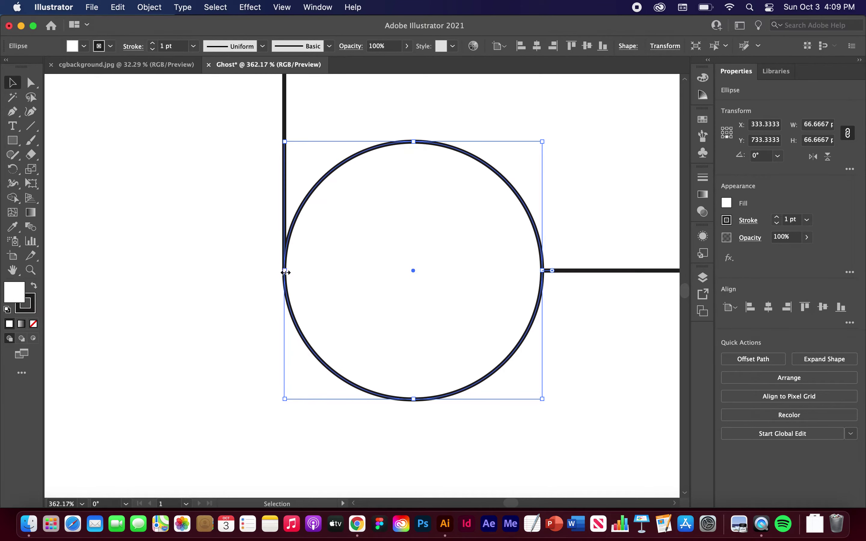
scroll(284, 271, down, 10)
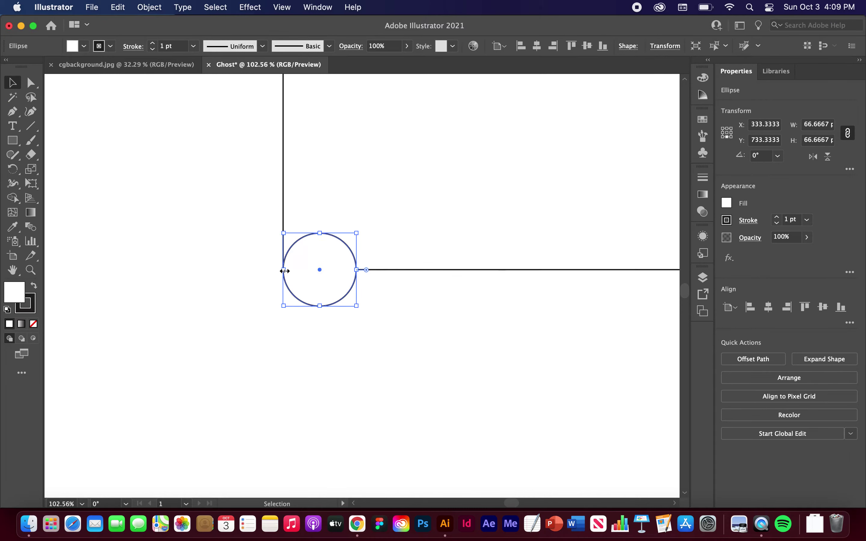
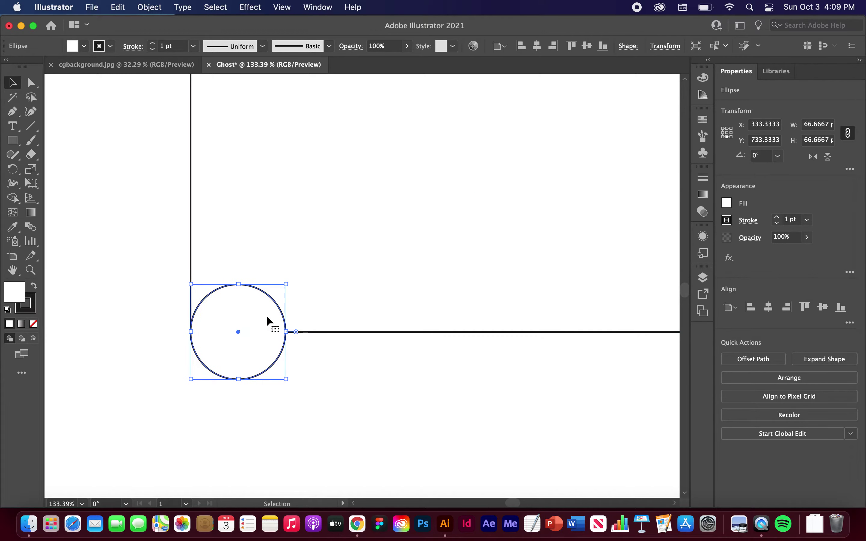
- Duplicate the small circle 66.67 px to the right along the rectangle's bottom edge, so the copy touches the original
scroll(528, 321, down, 3)
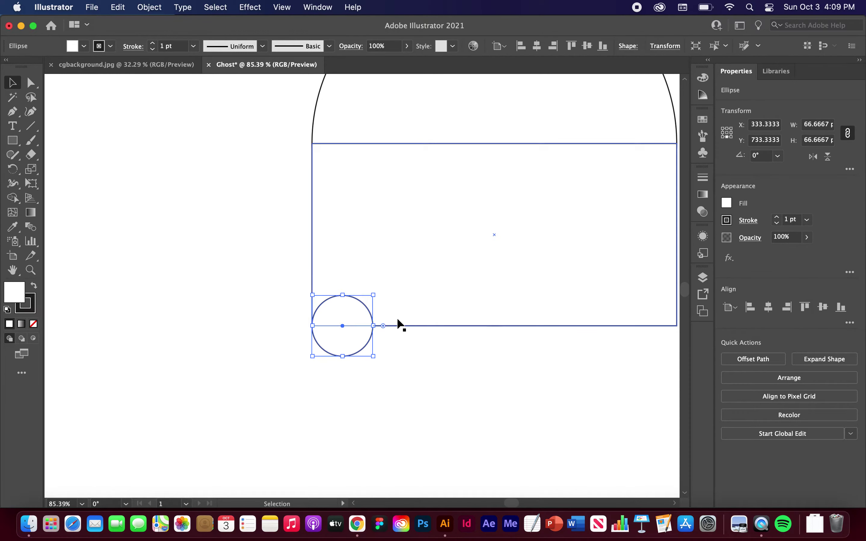
scroll(580, 306, right, 2)
scroll(304, 322, up, 3)
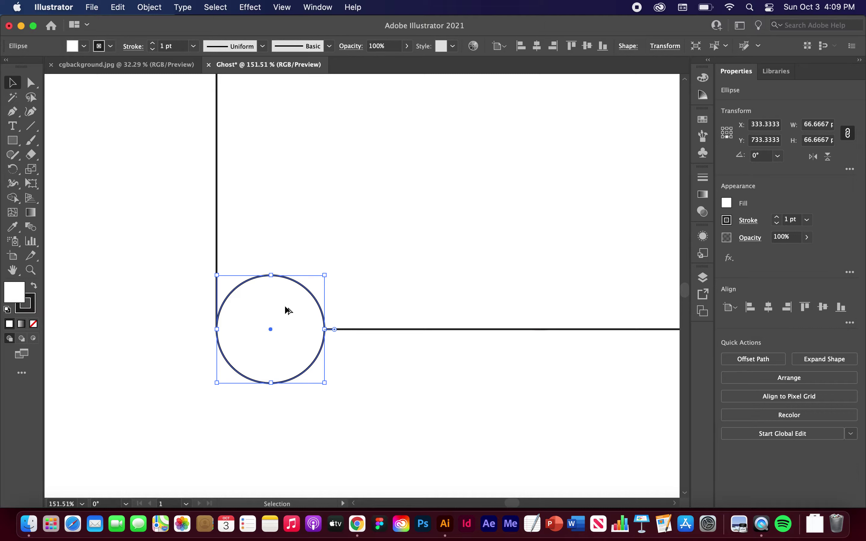
drag(289, 310, 397, 318)
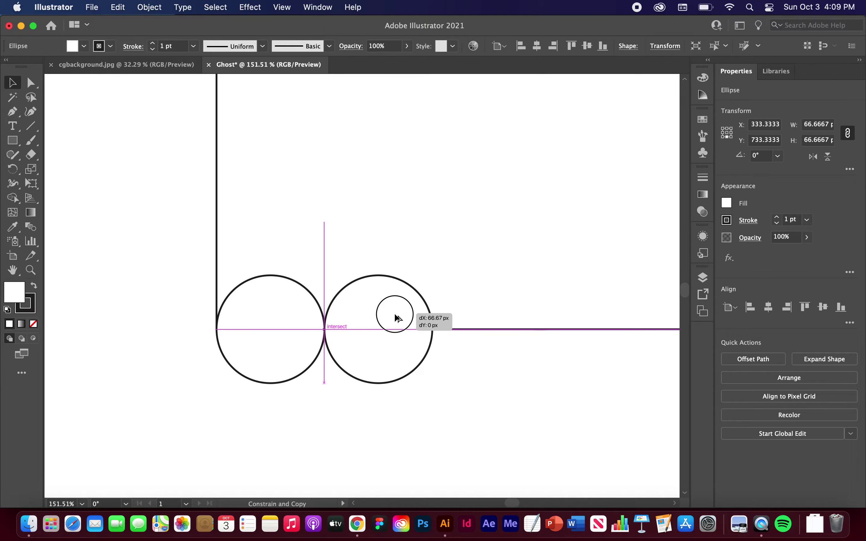
drag(397, 318, 394, 319)
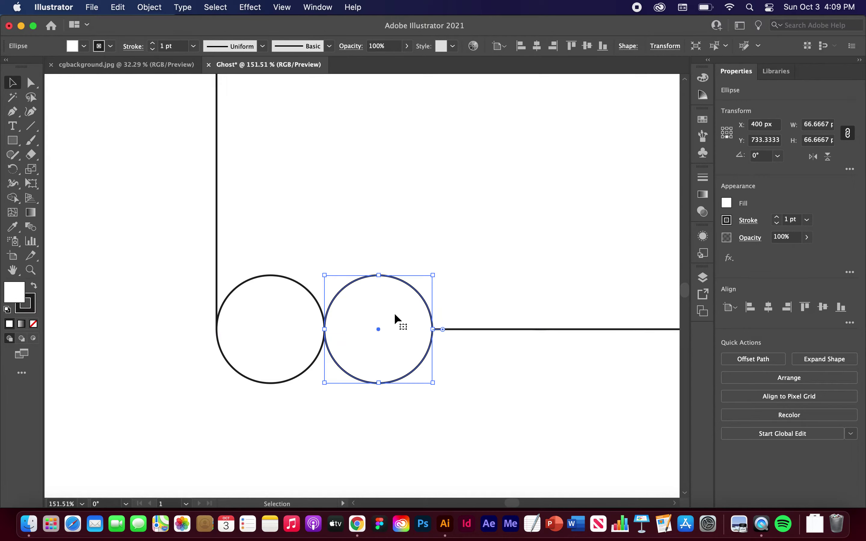
- Repeat the copy with Transform Again to add a third circle along the rectangle's bottom edge
scroll(474, 281, down, 5)
scroll(472, 282, down, 1)
scroll(472, 281, right, 3)
scroll(473, 281, up, 2)
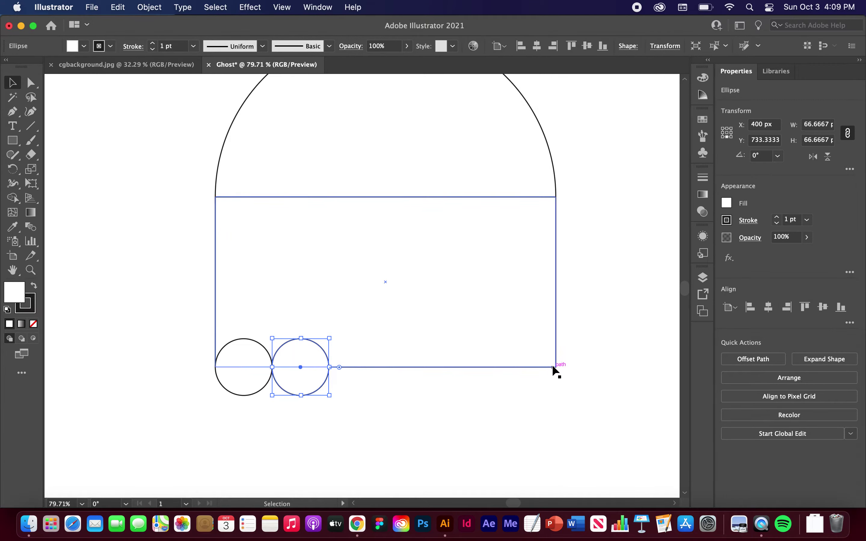
click(154, 9)
mouse_move(154, 24)
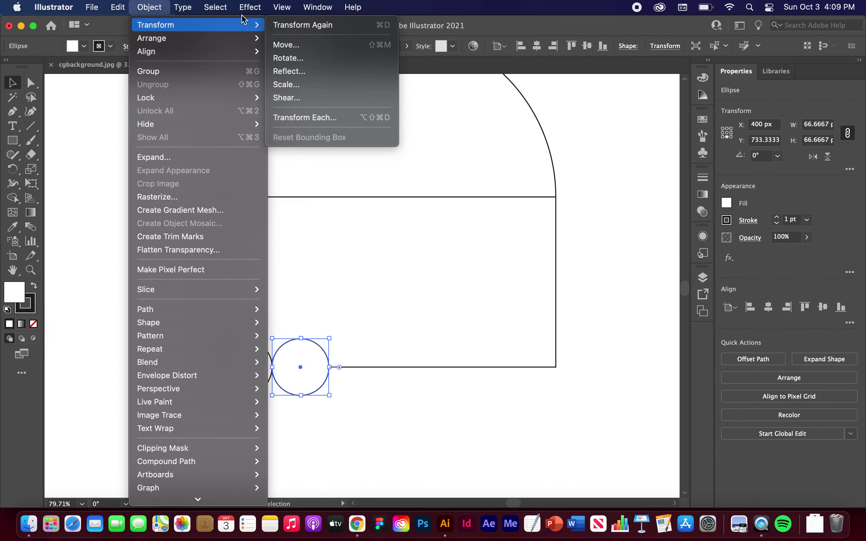
click(304, 25)
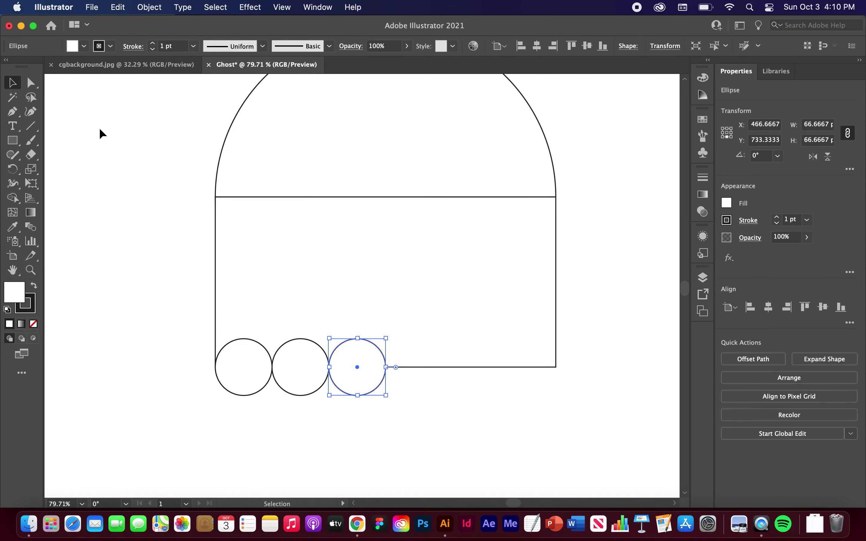
- Repeat the transformation three more times to complete a row of six circles across the rectangle's bottom edge
key(a)
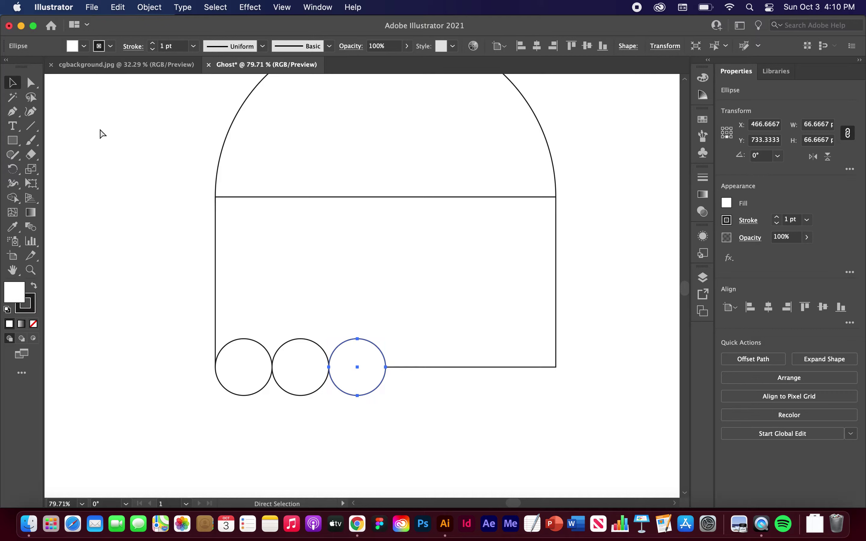
key(v)
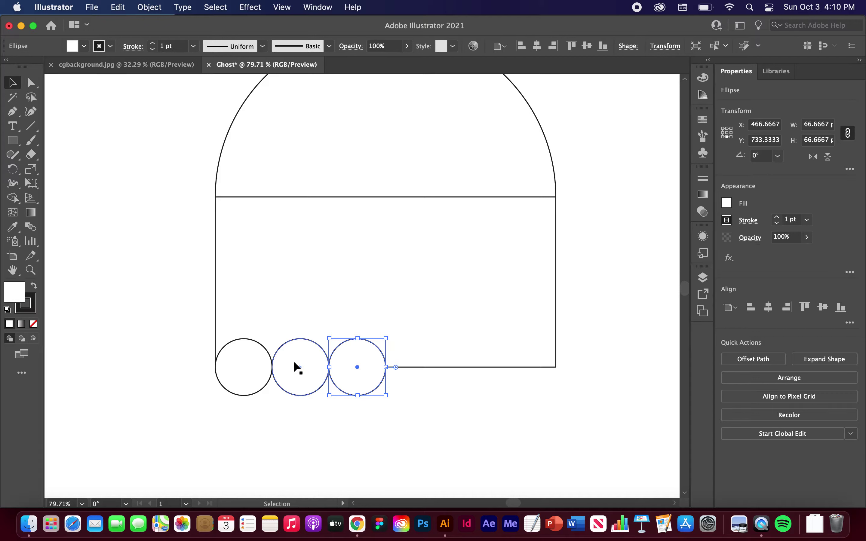
key(a)
key(super+d)
key(super+d)
key(super+d)
key(v)
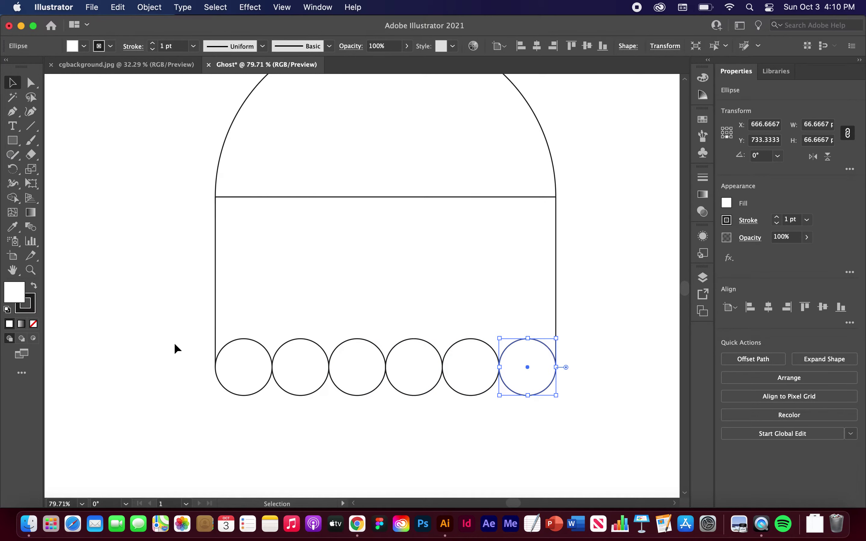
- Examine closely how the last circle in the row lines up with the rectangle's right edge, leaving nothing selected
click(592, 364)
scroll(580, 375, up, 3)
scroll(580, 375, up, 10)
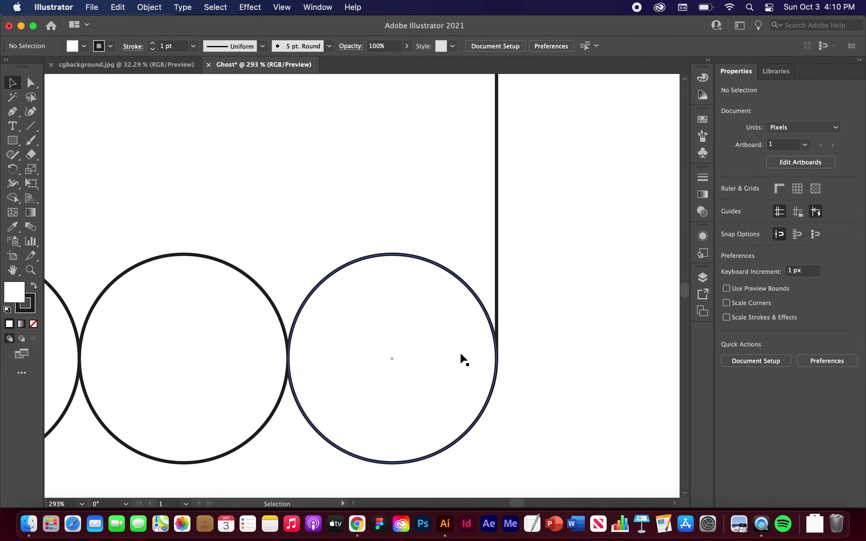
scroll(406, 480, down, 5)
click(502, 402)
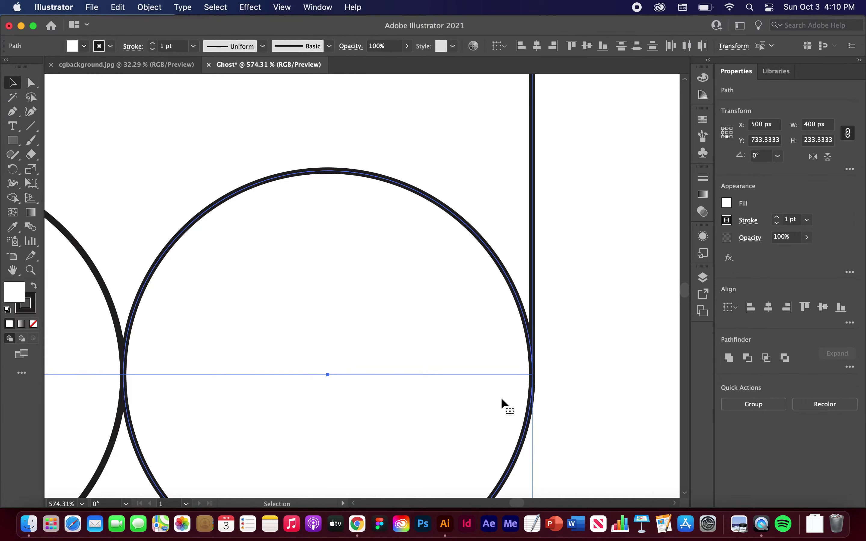
scroll(501, 402, down, 2)
scroll(502, 402, down, 7)
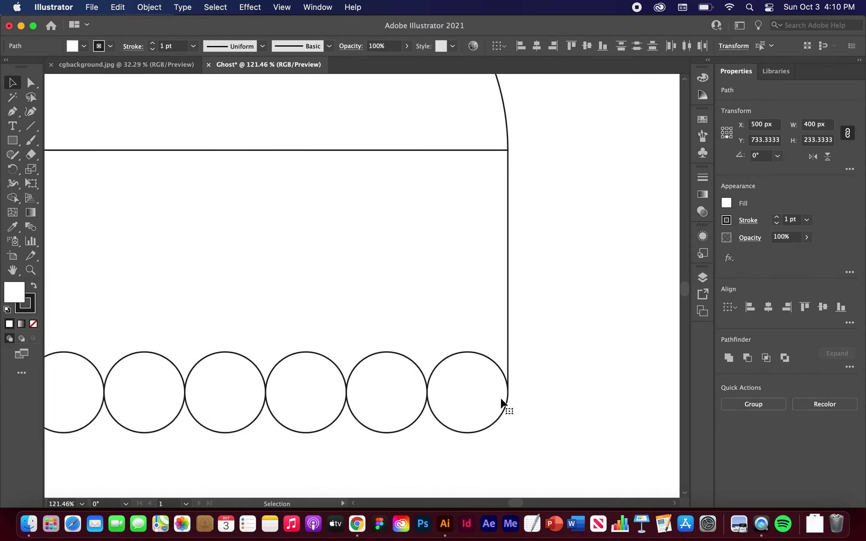
click(571, 374)
scroll(570, 375, down, 4)
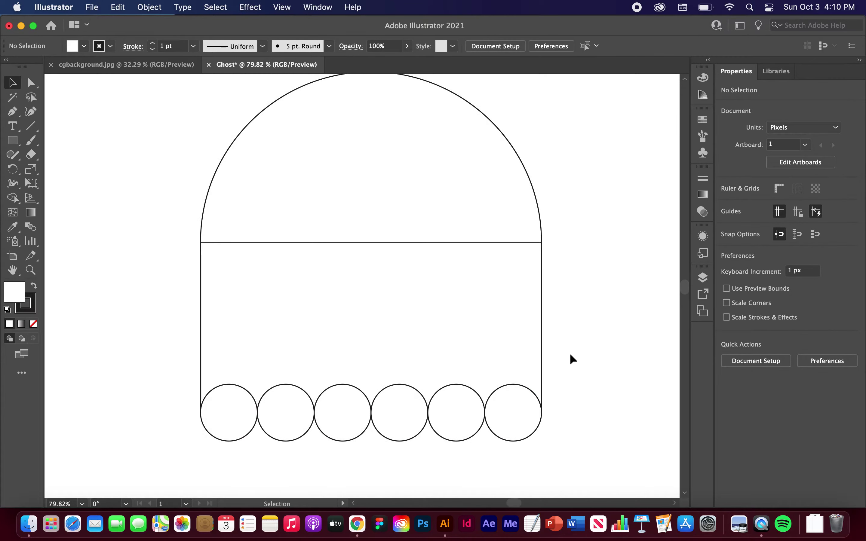
scroll(571, 359, down, 3)
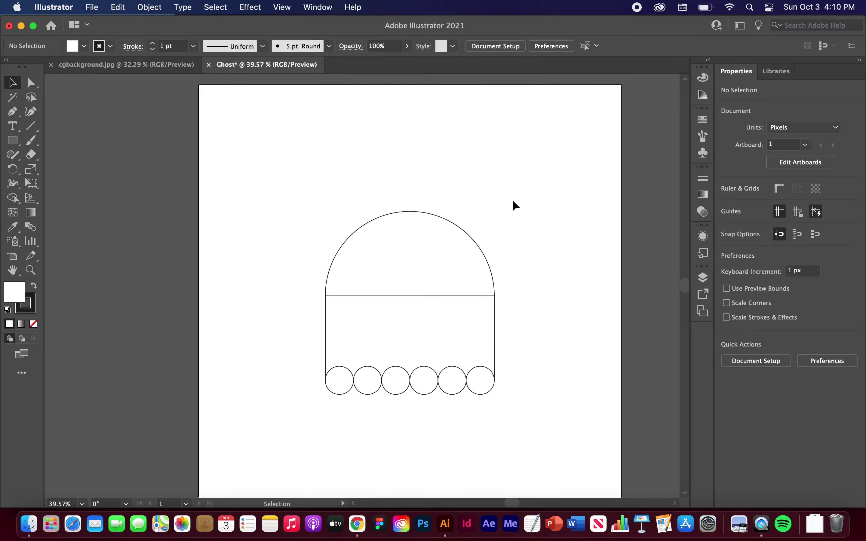
- Select the dome circle, rectangle and six small circles, unite them into one shape with Pathfinder, and deselect it
click(560, 194)
drag(561, 194, 288, 436)
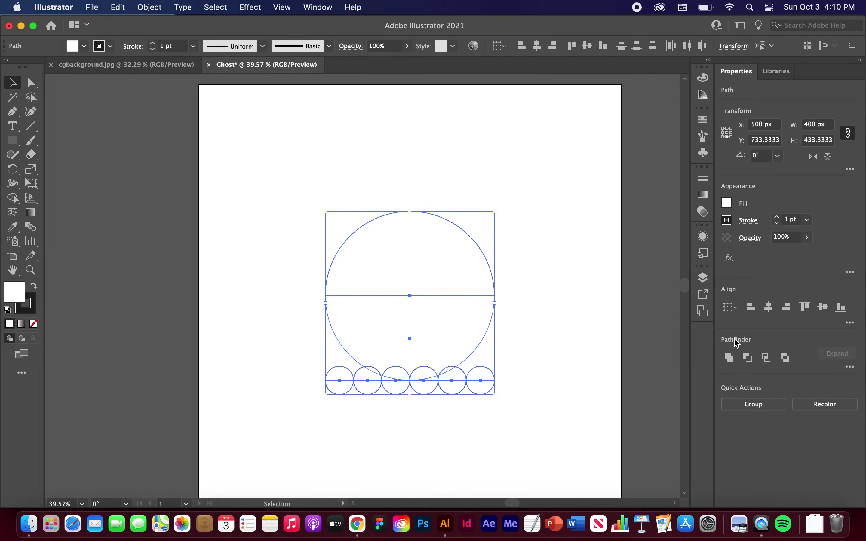
click(729, 357)
click(572, 338)
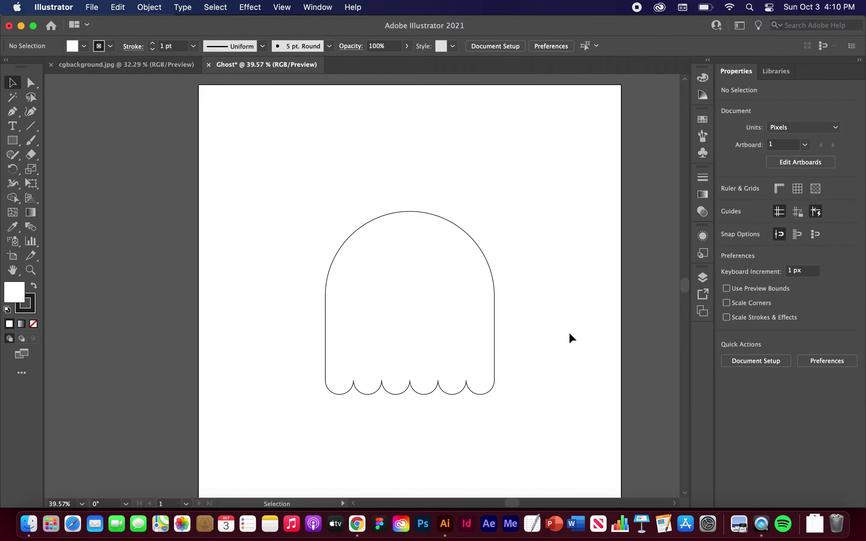
- Select the united ghost shape and set its stroke weight to 20 pt
scroll(557, 339, up, 3)
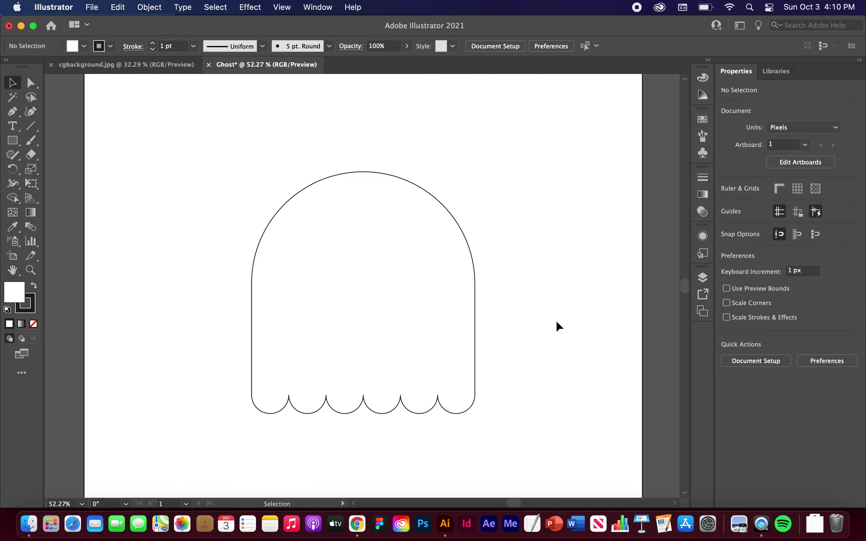
drag(535, 174, 195, 445)
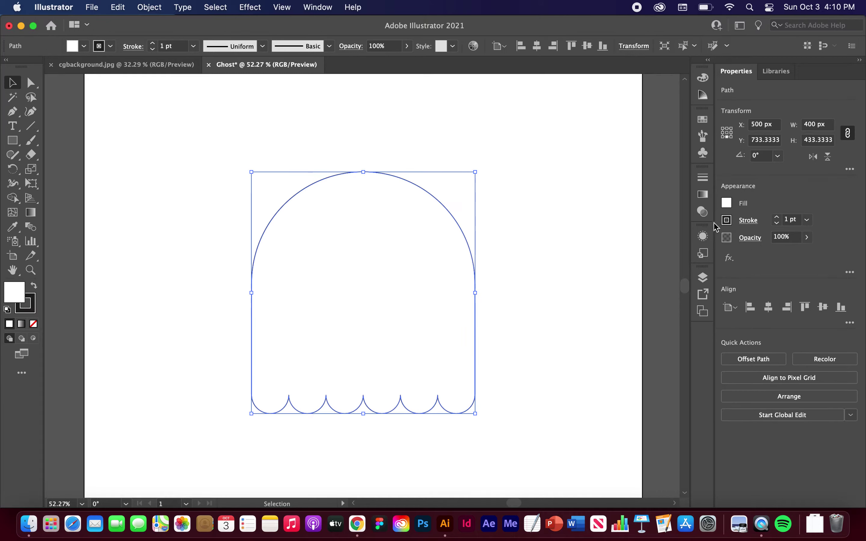
click(793, 219)
text(20)
key(Return)
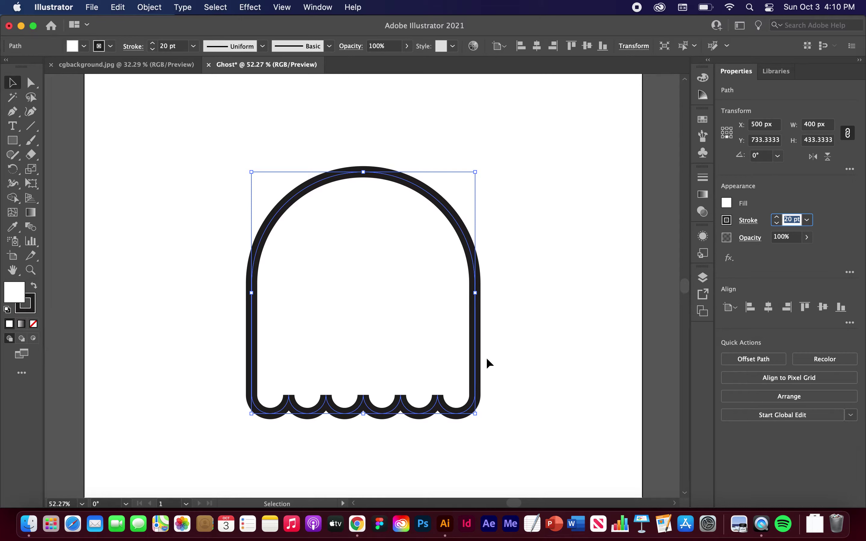
- Set the corner style of the ghost outline's stroke to Round Join
scroll(405, 420, up, 5)
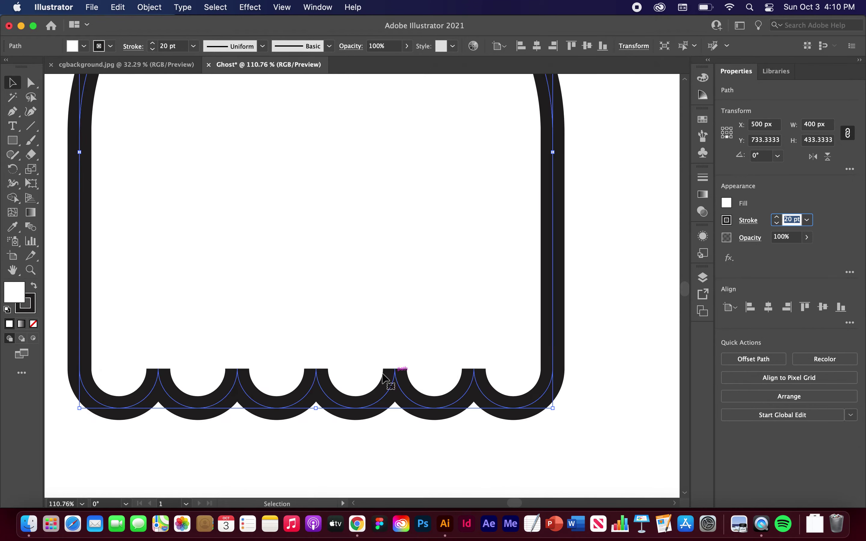
click(395, 379)
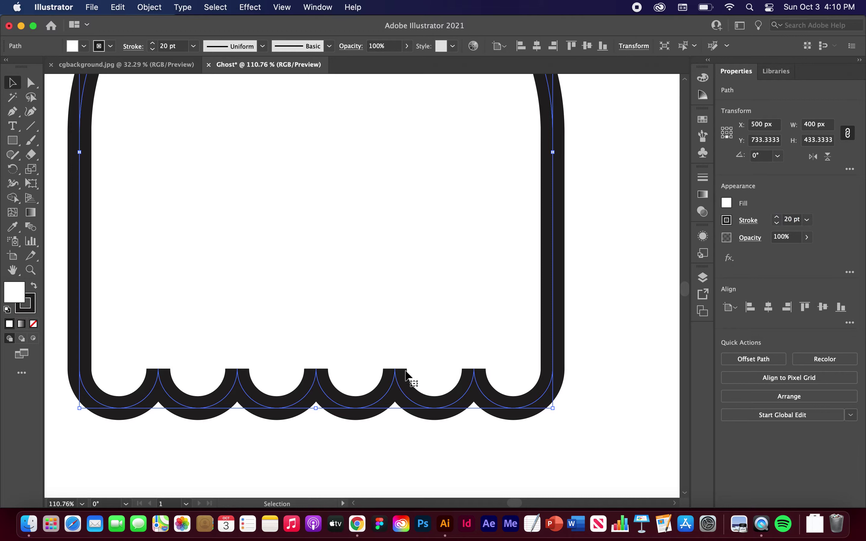
click(746, 224)
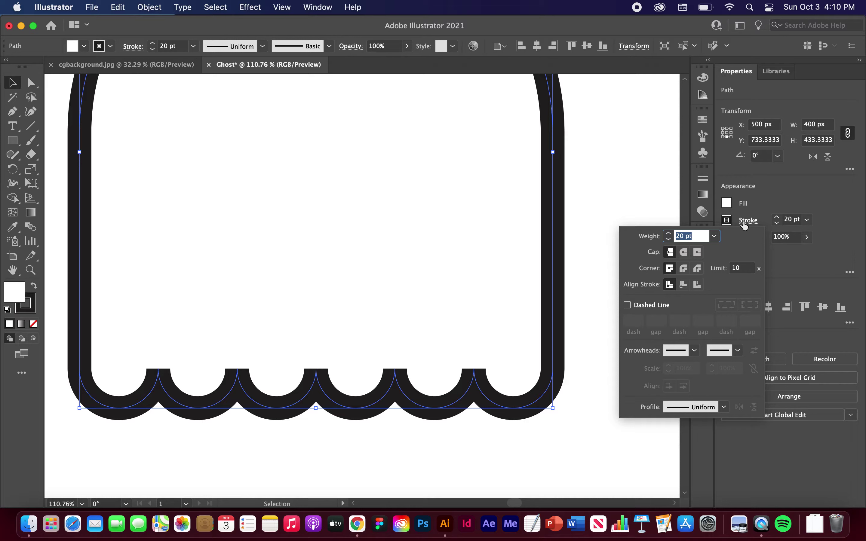
click(683, 269)
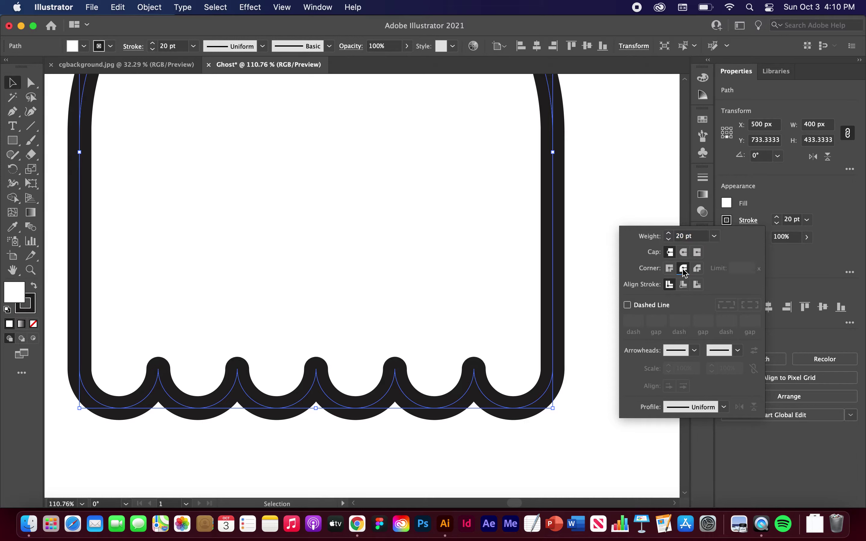
click(634, 195)
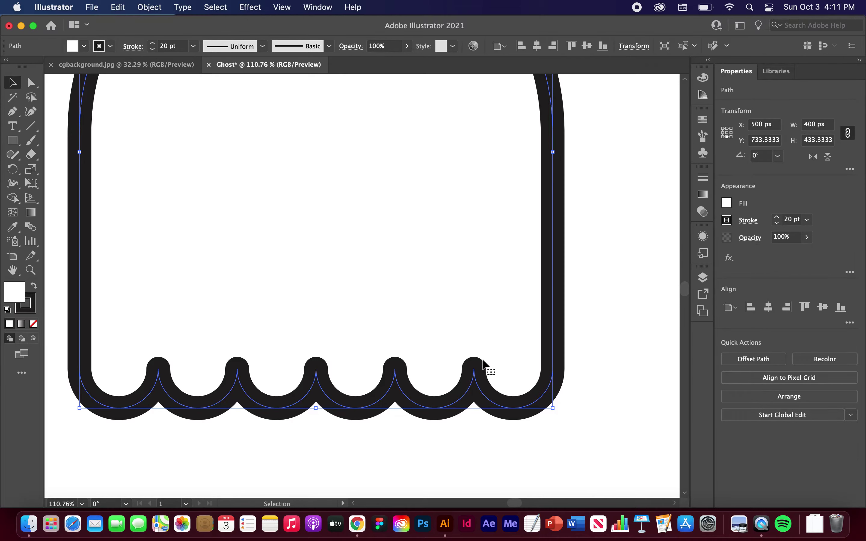
- Draw a circle about 79 px in diameter inside the ghost near its right side as an eye
click(594, 344)
key(super+0)
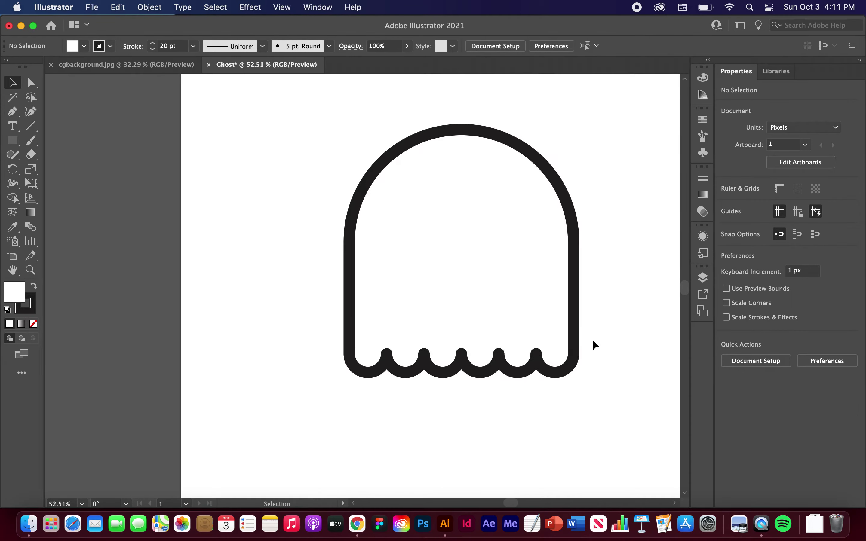
scroll(595, 344, right, 3)
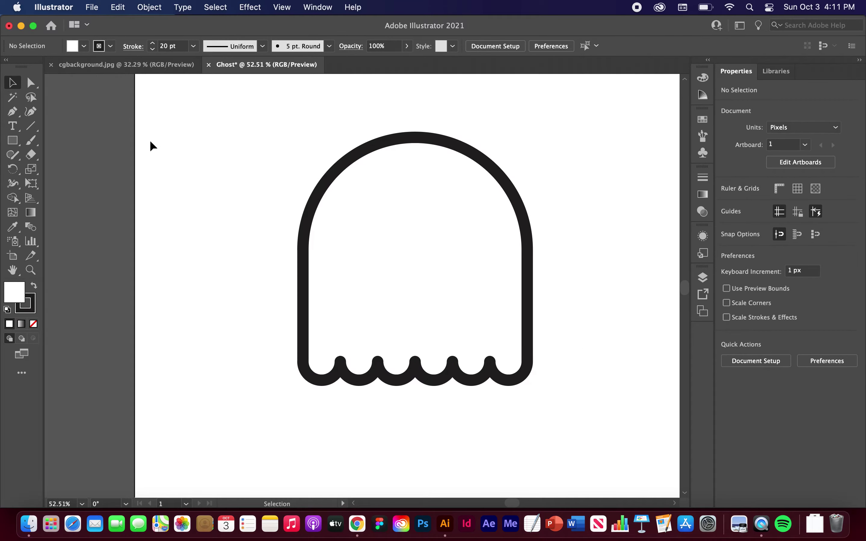
click(13, 141)
drag(12, 145, 60, 169)
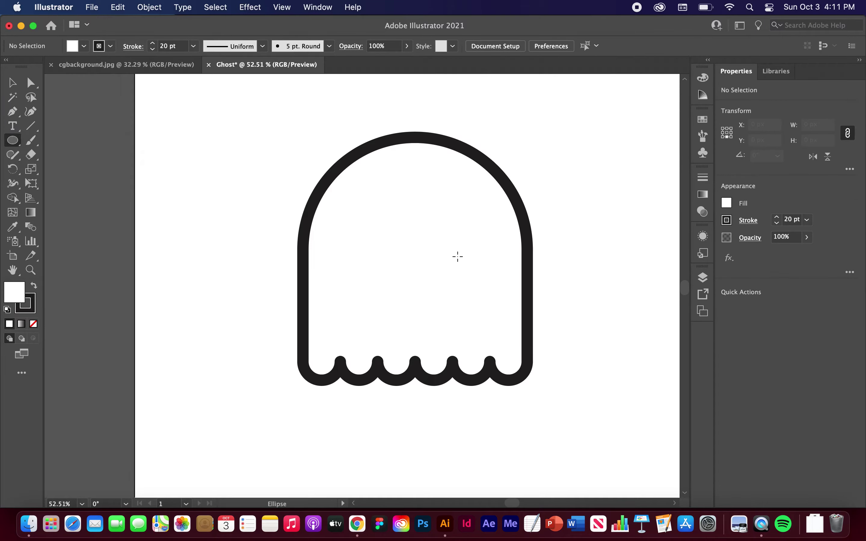
drag(454, 255, 506, 299)
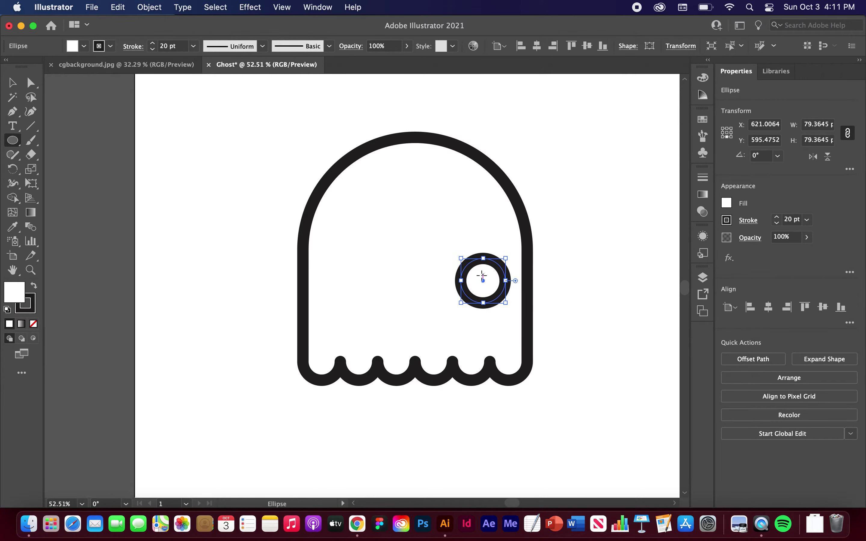
- Swap the eye circle's fill and stroke colours to make it solid black, remove its stroke, and deselect it
click(34, 286)
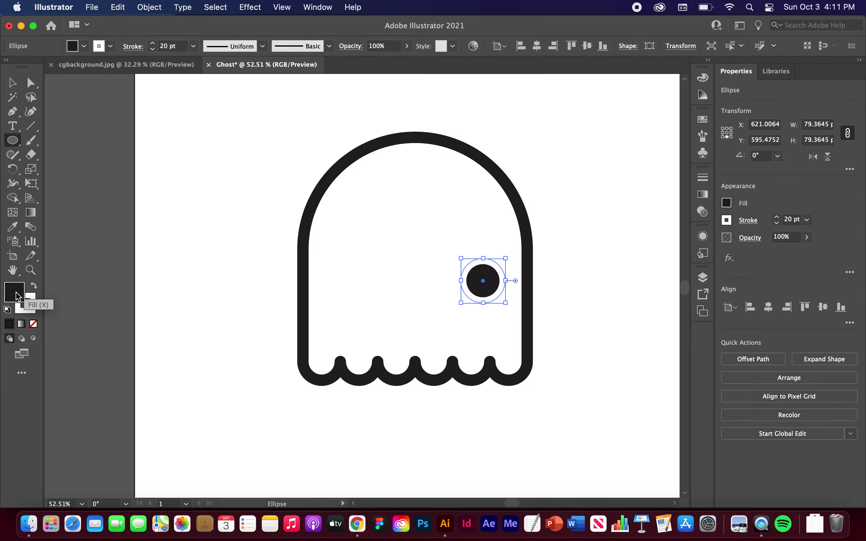
click(34, 300)
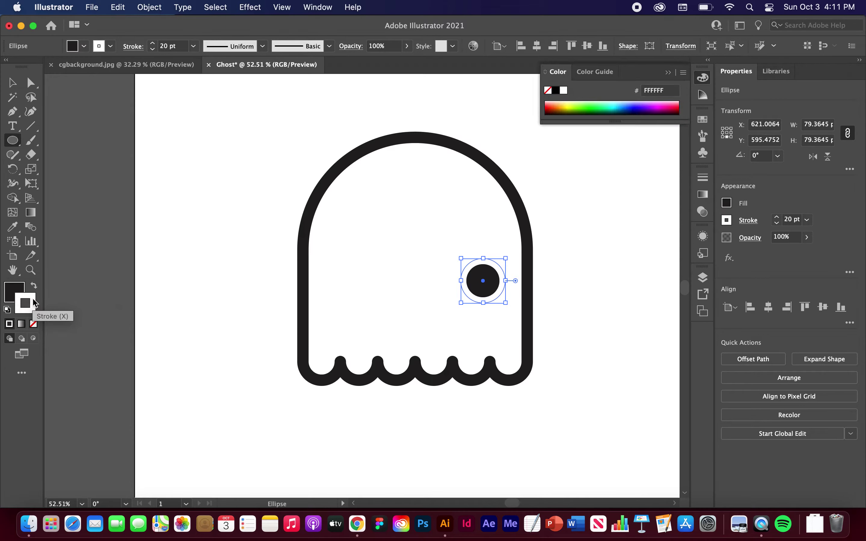
click(34, 324)
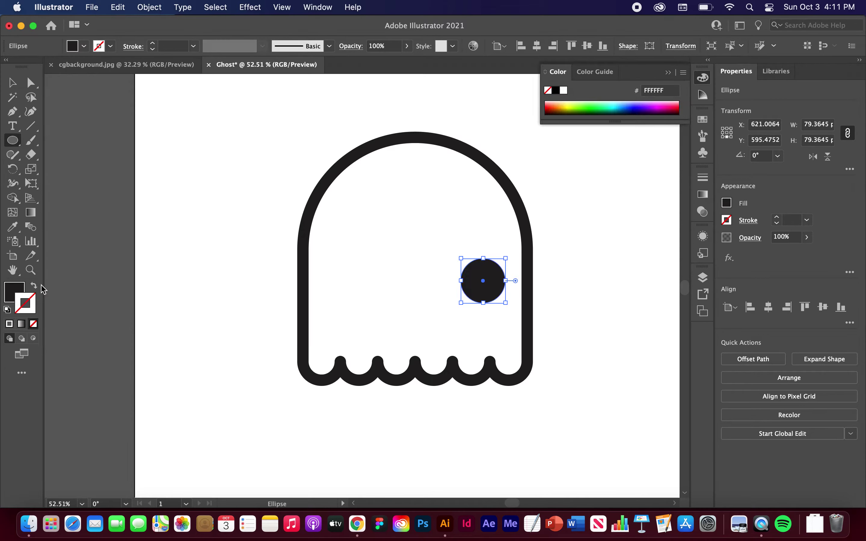
click(13, 86)
click(179, 169)
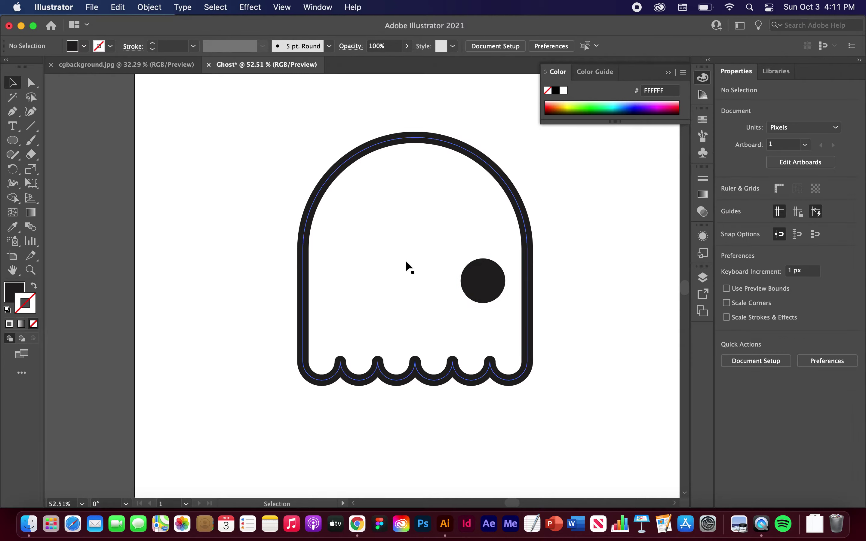
- Duplicate the black eye circle horizontally to its left with a small gap, and deselect it
click(483, 275)
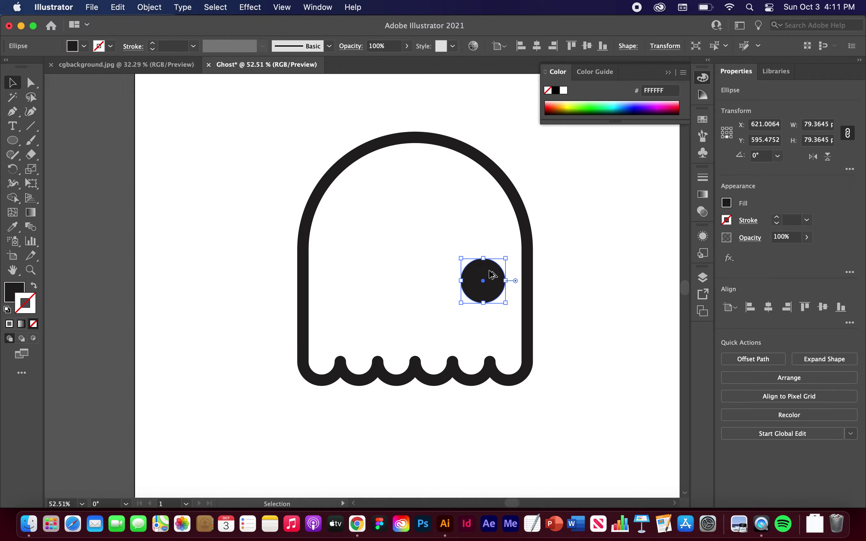
drag(493, 275, 440, 274)
click(583, 264)
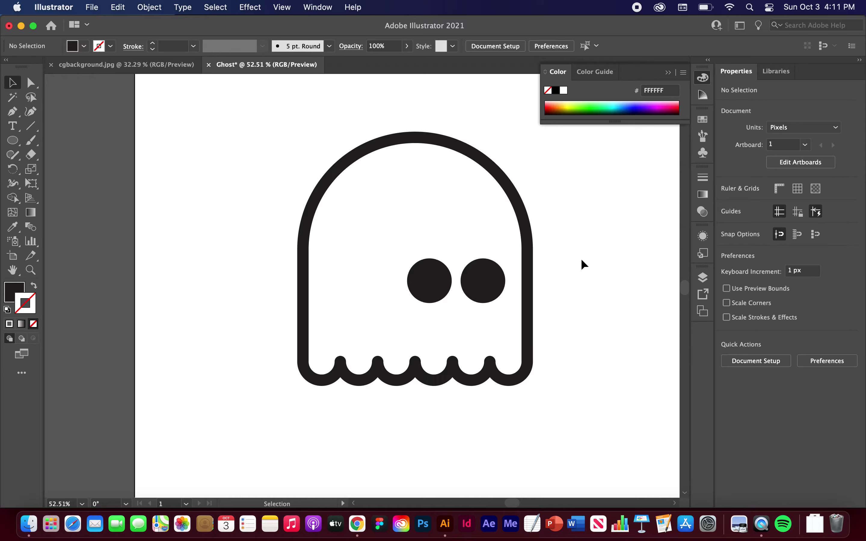
- Draw a closed wavy highlight shape about 107 × 128 px with the Pencil tool along the dome's upper-left inner edge
scroll(473, 268, down, 3)
scroll(447, 295, up, 5)
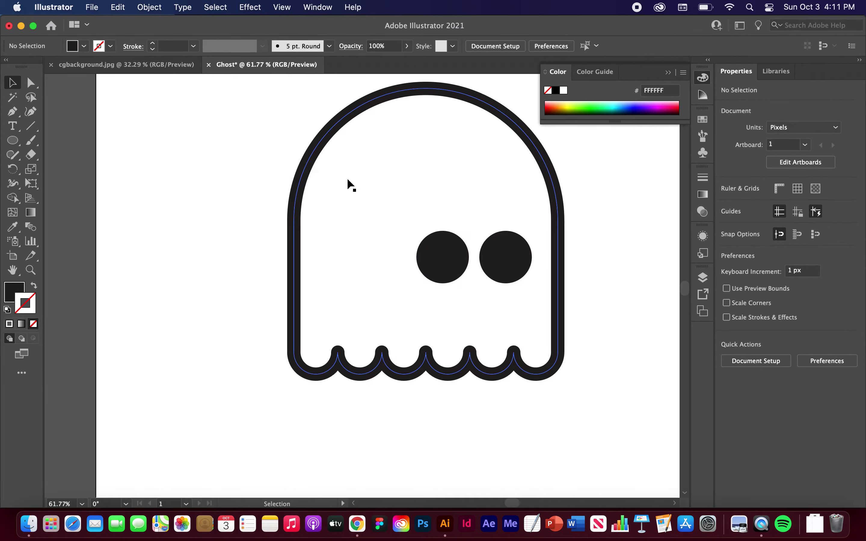
scroll(406, 163, up, 2)
scroll(406, 162, right, 2)
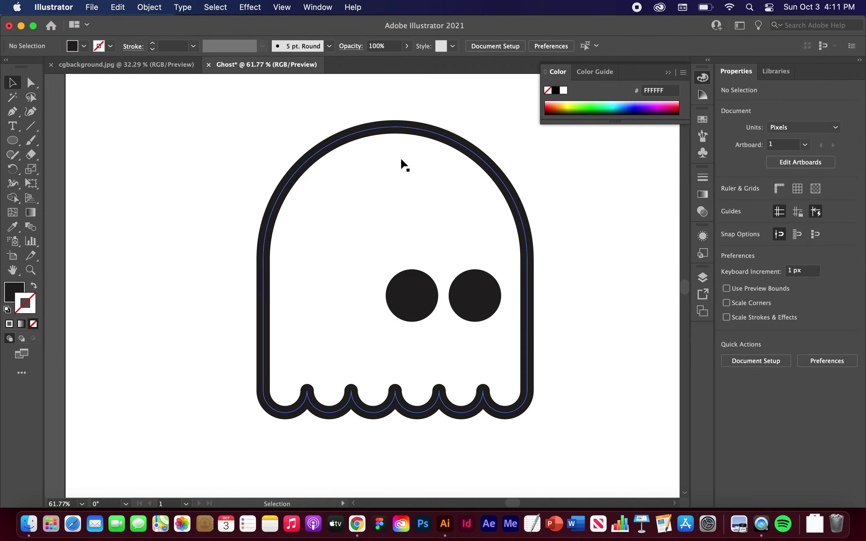
scroll(339, 201, up, 2)
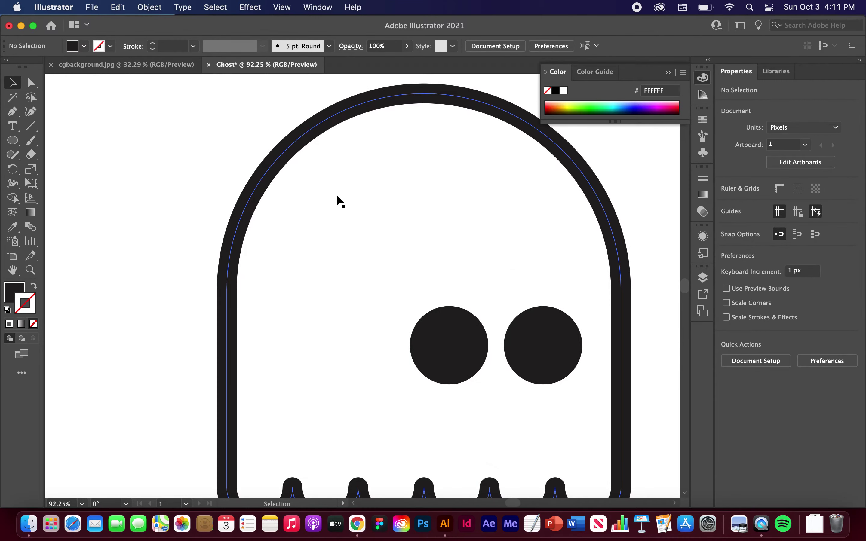
key(n)
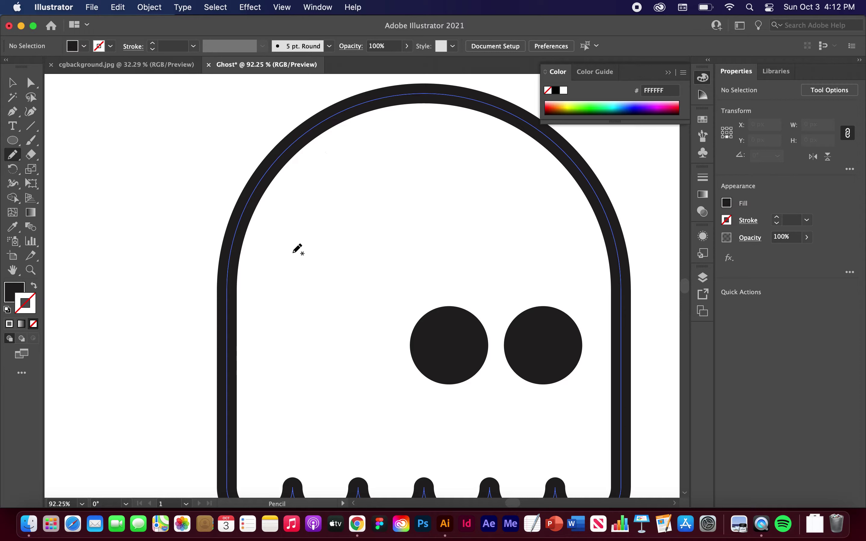
mouse_move(346, 130)
mouse_down()
mouse_move(285, 181)
mouse_move(255, 245)
mouse_move(272, 255)
mouse_move(306, 239)
mouse_move(304, 207)
mouse_move(329, 196)
mouse_move(333, 167)
mouse_move(357, 151)
mouse_move(359, 139)
mouse_move(347, 130)
mouse_up()
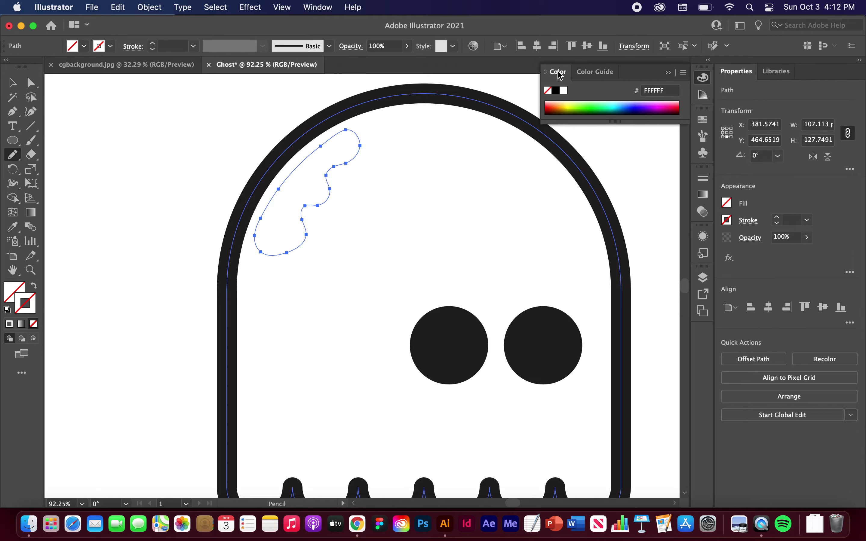
- Give the highlight shape a light blue BFF5FF fill without a stroke, and deselect it
drag(613, 104, 616, 102)
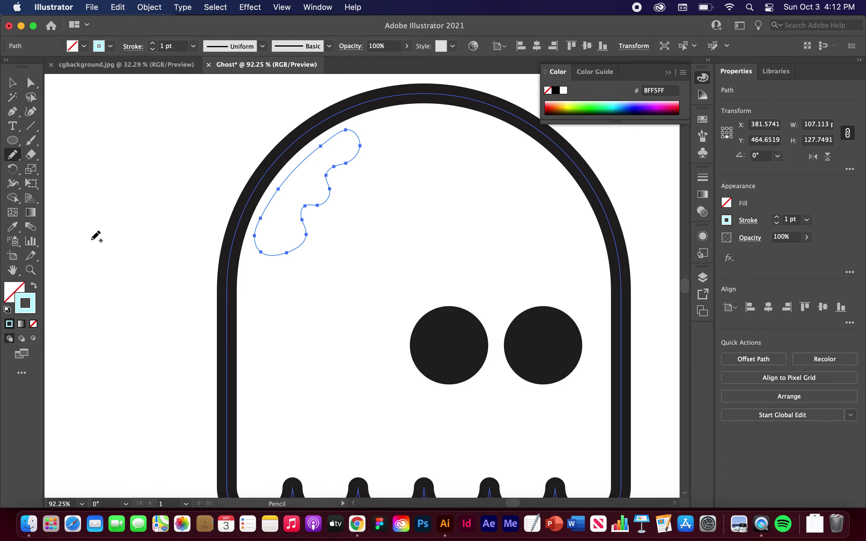
click(34, 289)
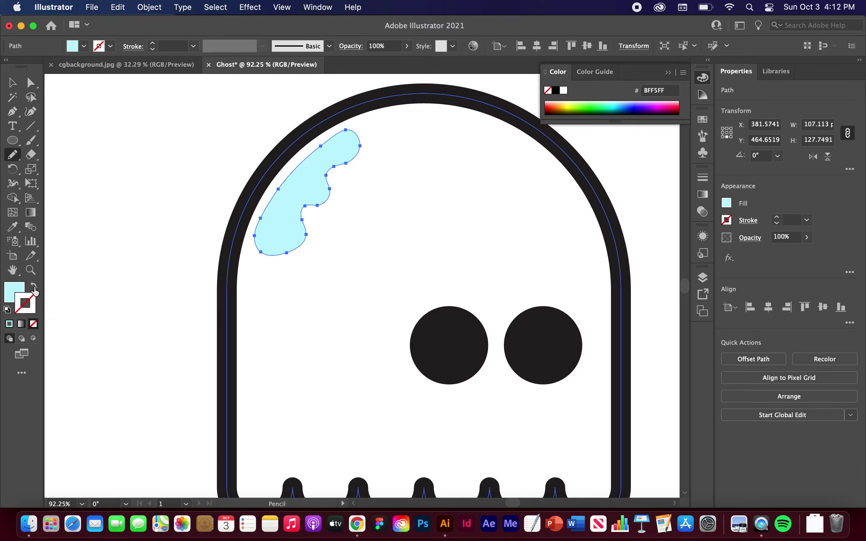
click(12, 83)
key(super+0)
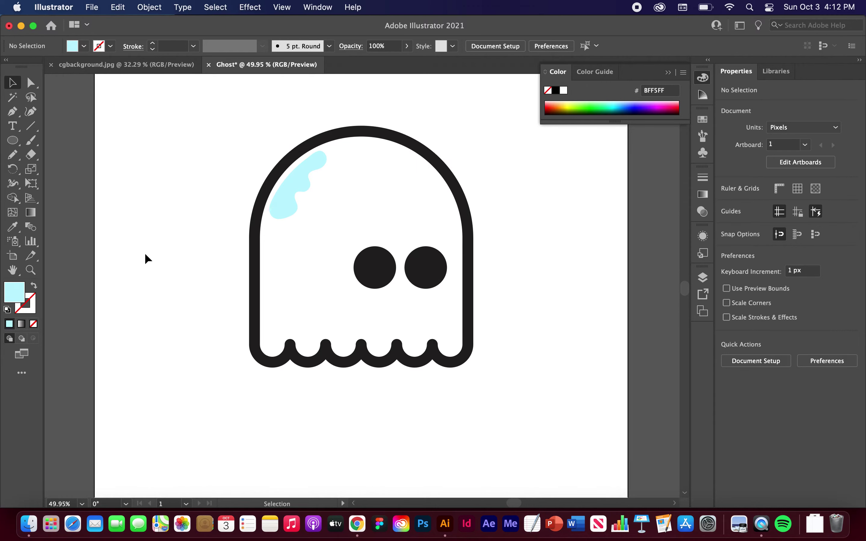
- Draw two overlapping light blue circles, about 39 px and 47 px in diameter, above the ghost's leftmost bottom scallop
scroll(295, 272, up, 5)
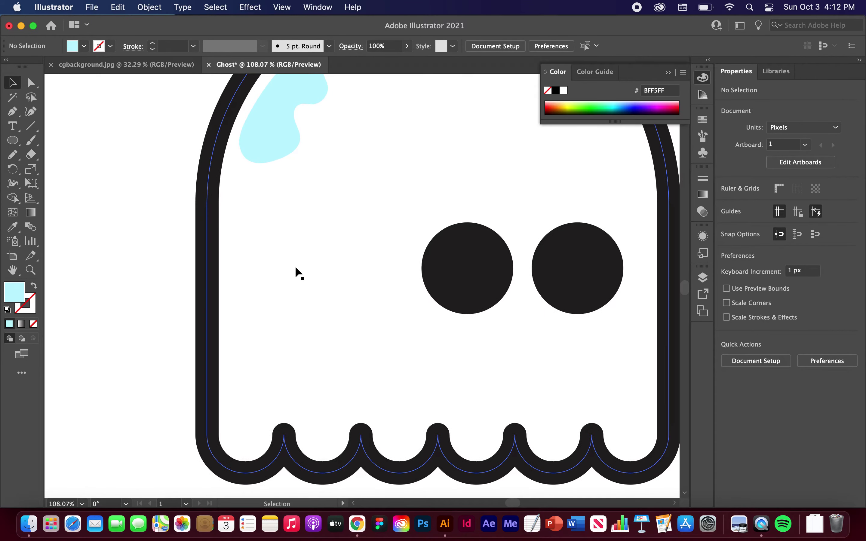
scroll(299, 275, down, 1)
scroll(271, 349, up, 3)
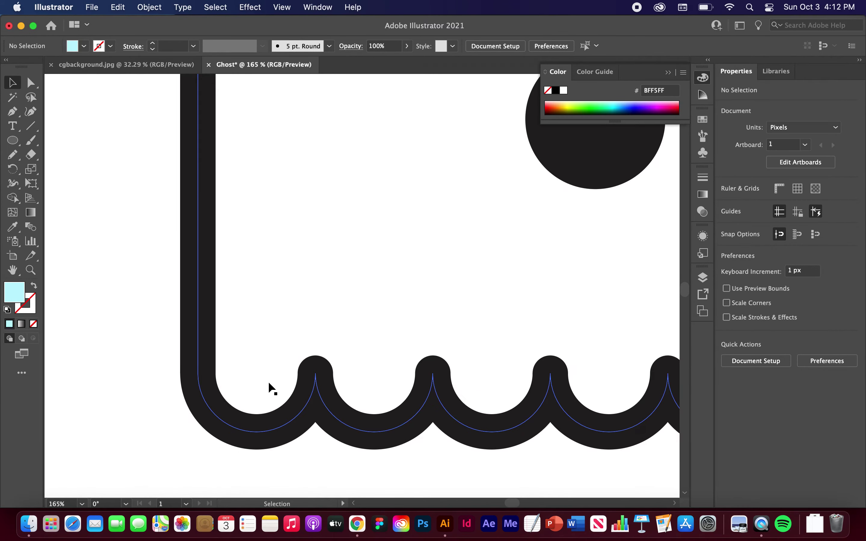
scroll(239, 384, down, 2)
scroll(238, 383, up, 4)
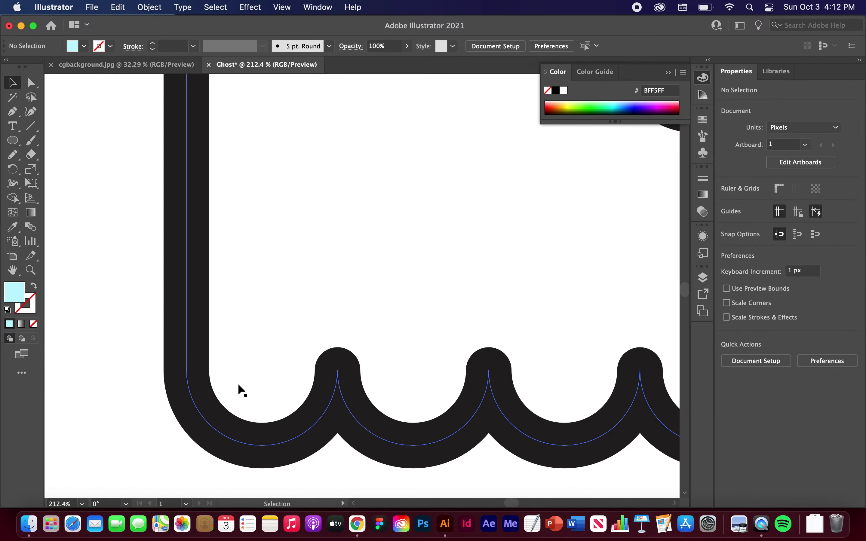
key(l)
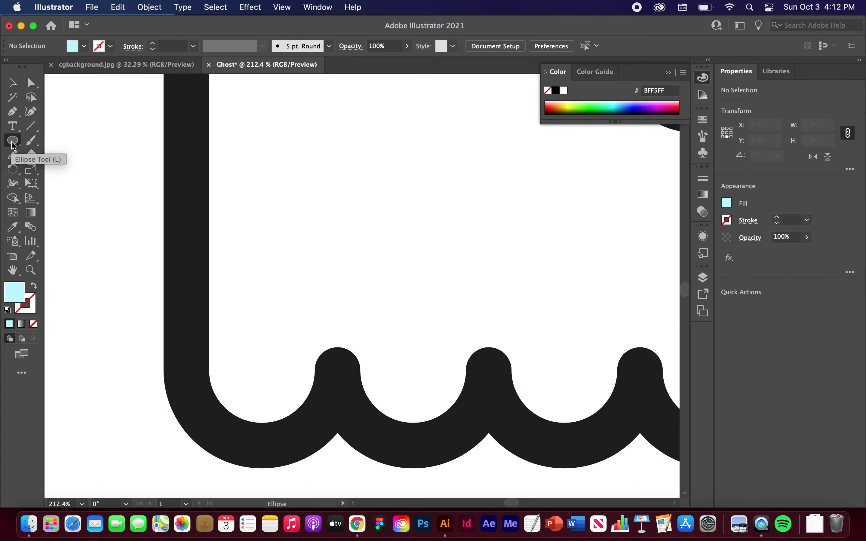
mouse_move(228, 324)
mouse_down()
mouse_move(313, 400)
mouse_move(305, 403)
mouse_up()
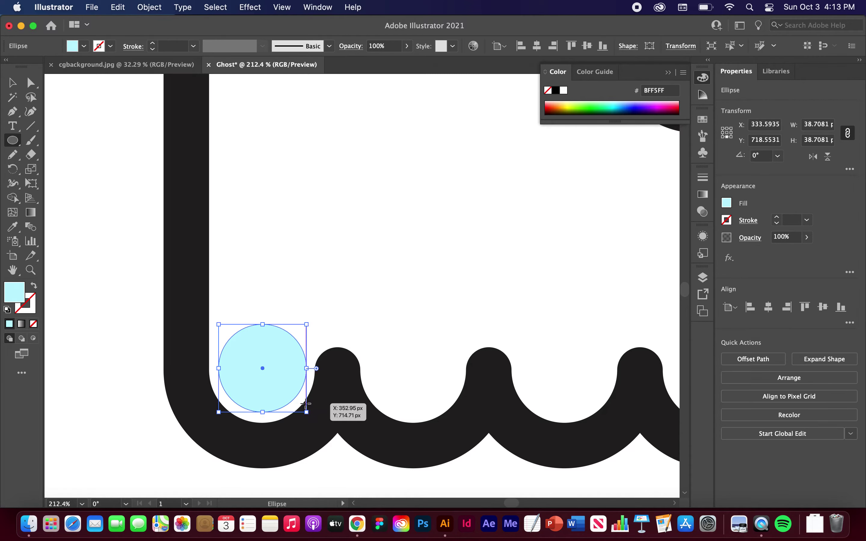
mouse_move(228, 280)
mouse_down()
mouse_move(334, 385)
mouse_move(326, 400)
mouse_up()
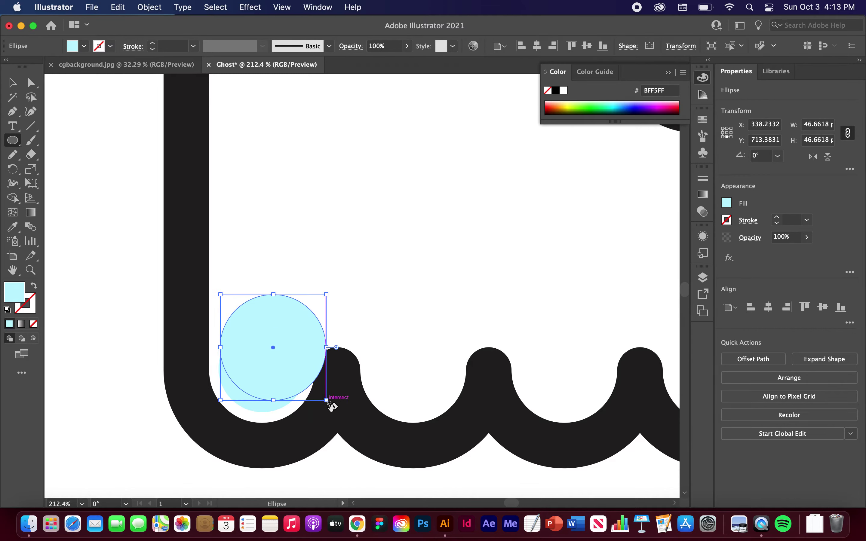
- Select both light blue circles, subtract the larger front one with Minus Front to leave a crescent, and deselect everything
click(11, 84)
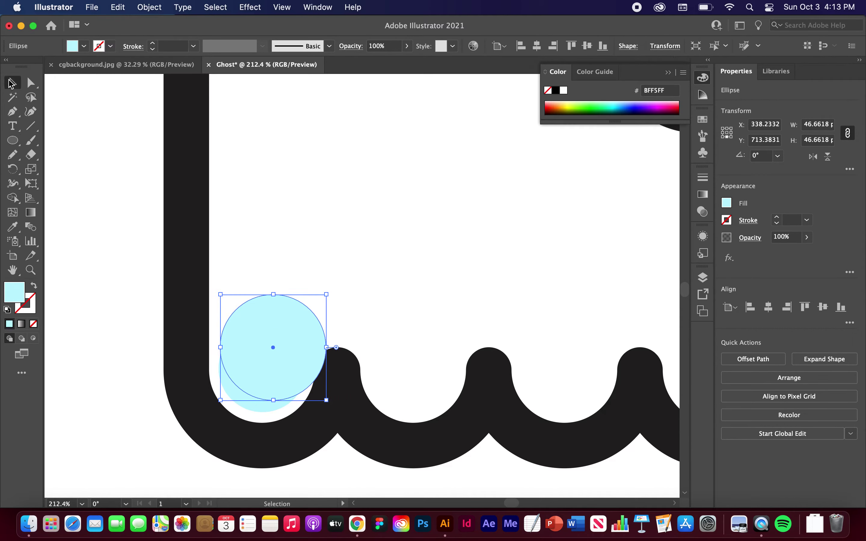
shift+click(233, 393)
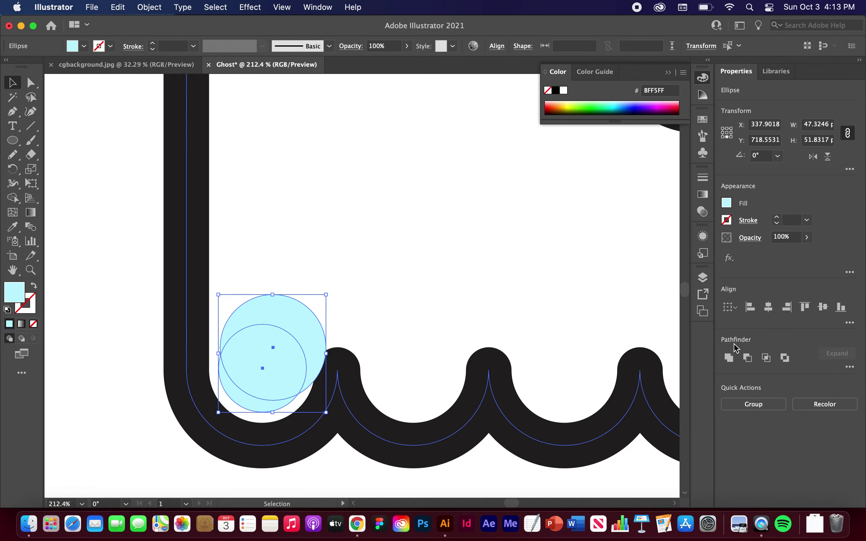
click(748, 358)
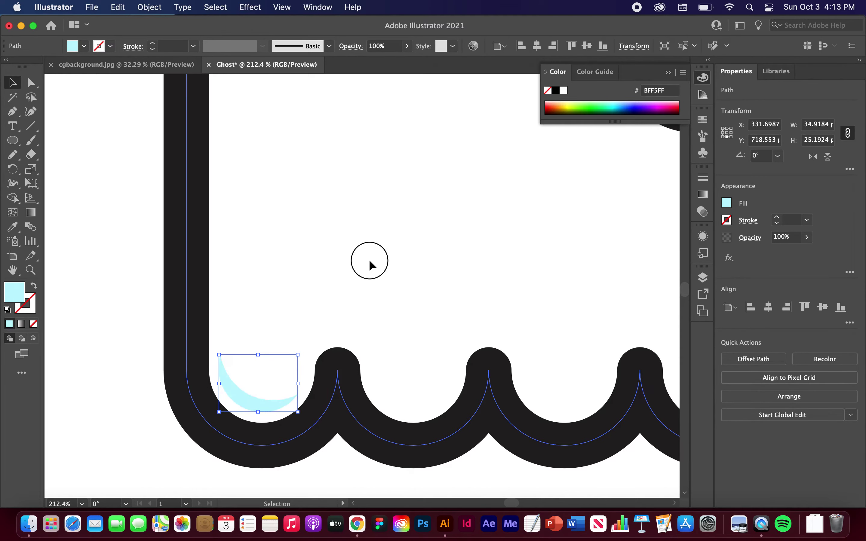
click(369, 260)
scroll(339, 278, down, 3)
click(175, 297)
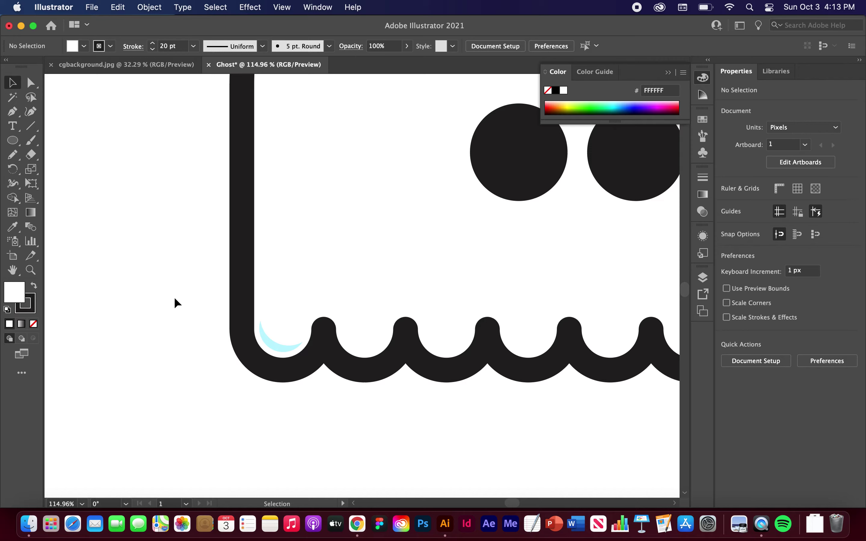
- Duplicate the light blue crescent horizontally from the first scallop into the second one
scroll(197, 341, down, 2)
scroll(196, 340, down, 1)
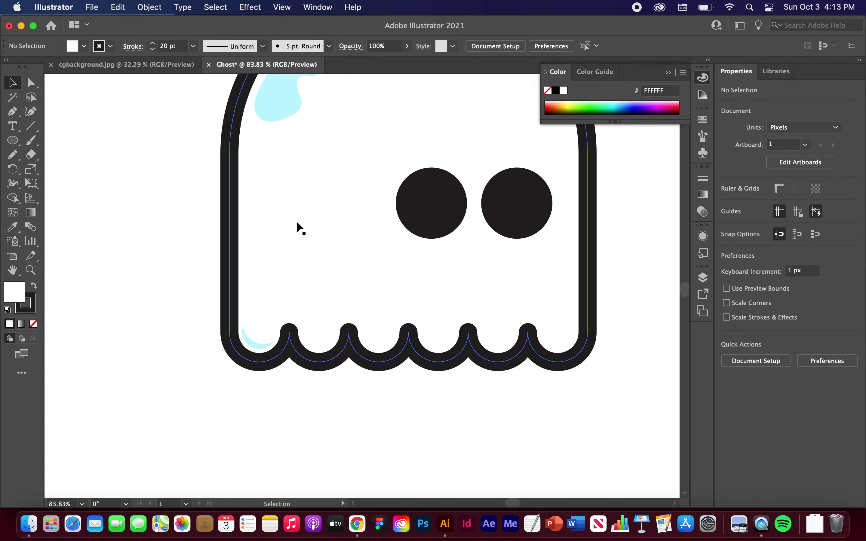
scroll(285, 320, up, 3)
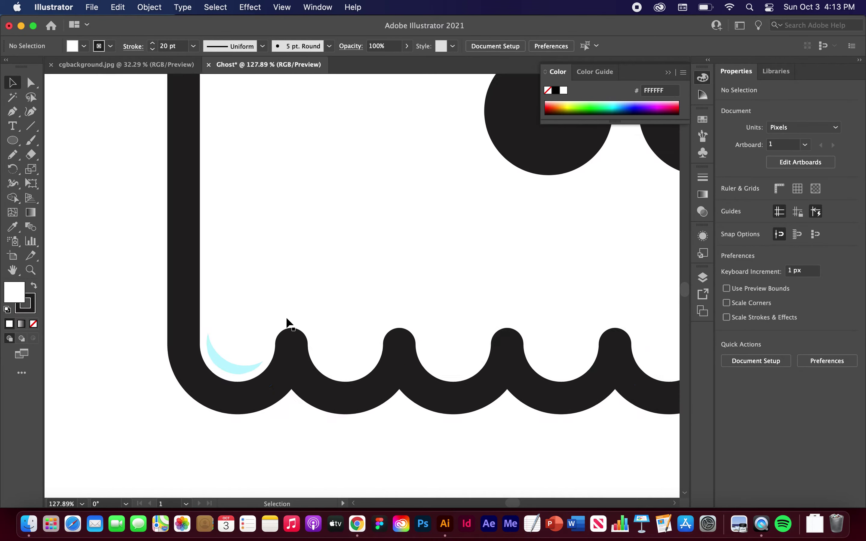
click(221, 367)
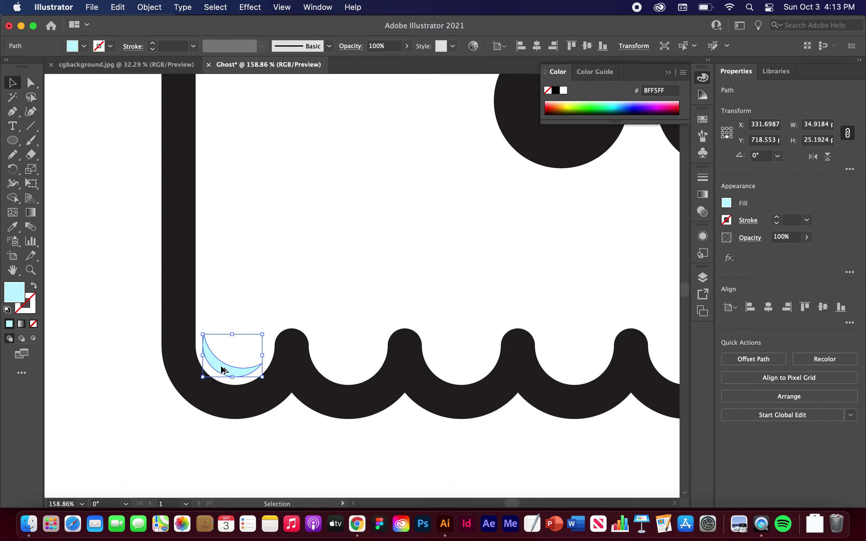
drag(224, 368, 336, 375)
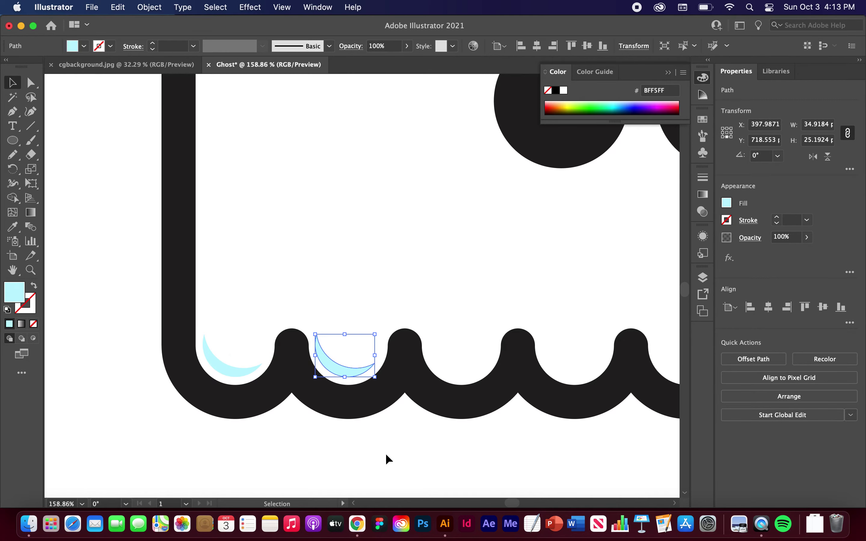
- Repeat the crescent duplication across the remaining four scallops at the same spacing, and deselect the last copy
scroll(386, 453, down, 3)
key(a)
key(super+d)
key(super+d)
key(super+d)
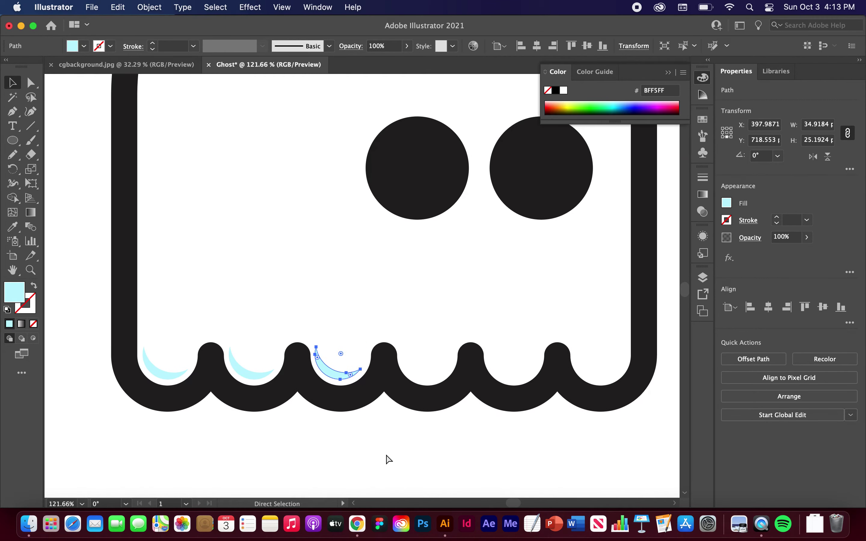
key(super+d)
key(v)
click(75, 294)
scroll(97, 313, down, 4)
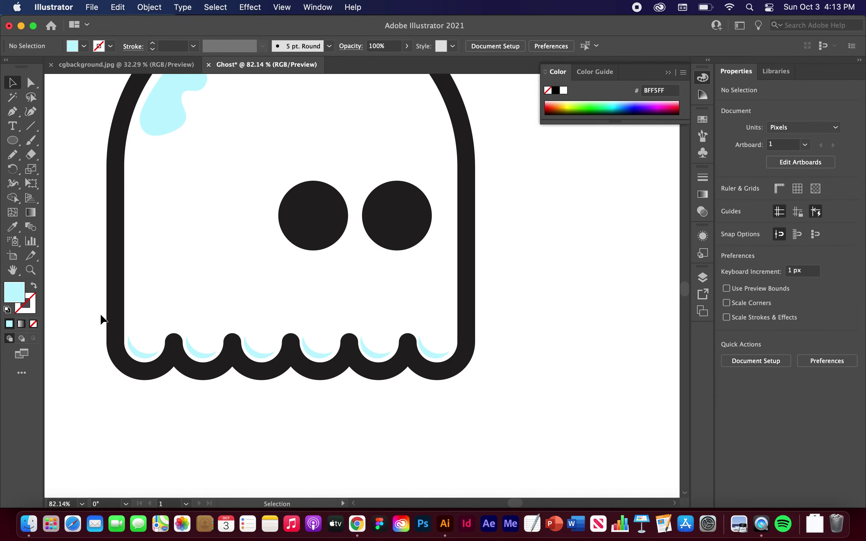
scroll(87, 326, down, 2)
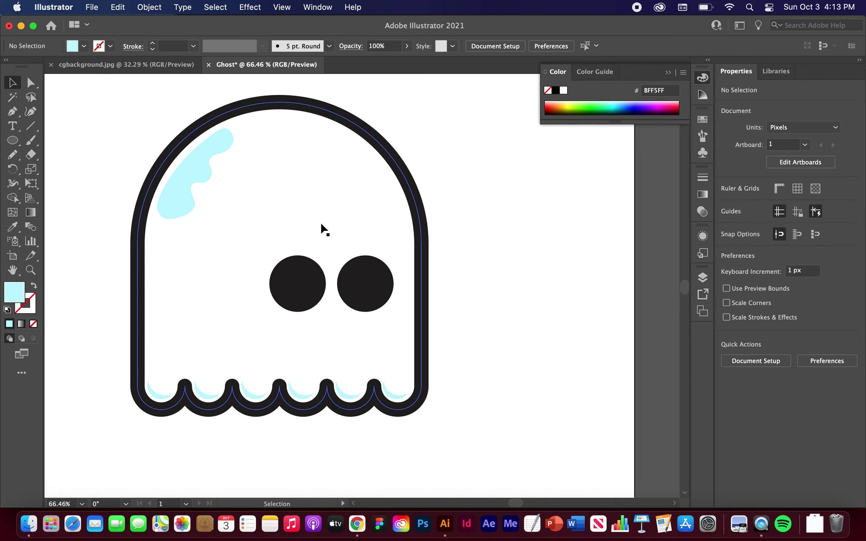
- Draw a flat light blue ellipse, about 359 px wide and 27 px high, just beneath the ghost
scroll(321, 220, up, 2)
scroll(318, 233, down, 5)
scroll(318, 234, down, 1)
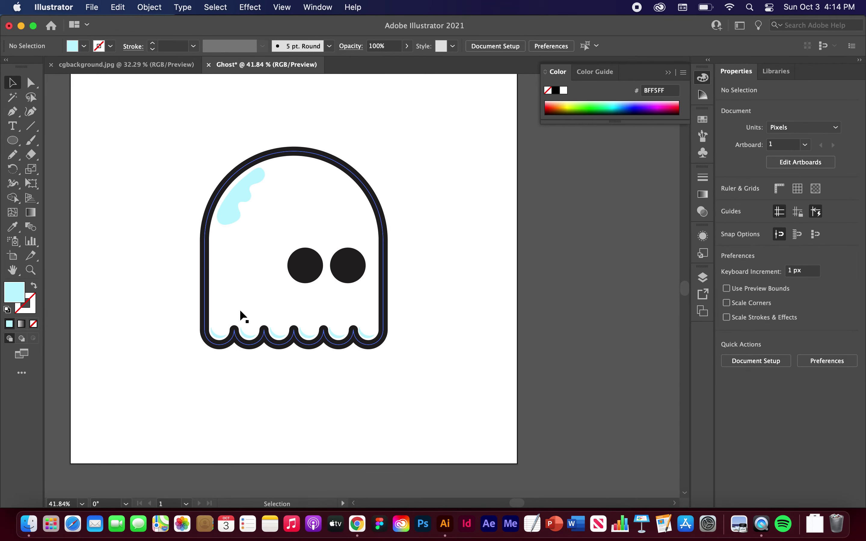
key(l)
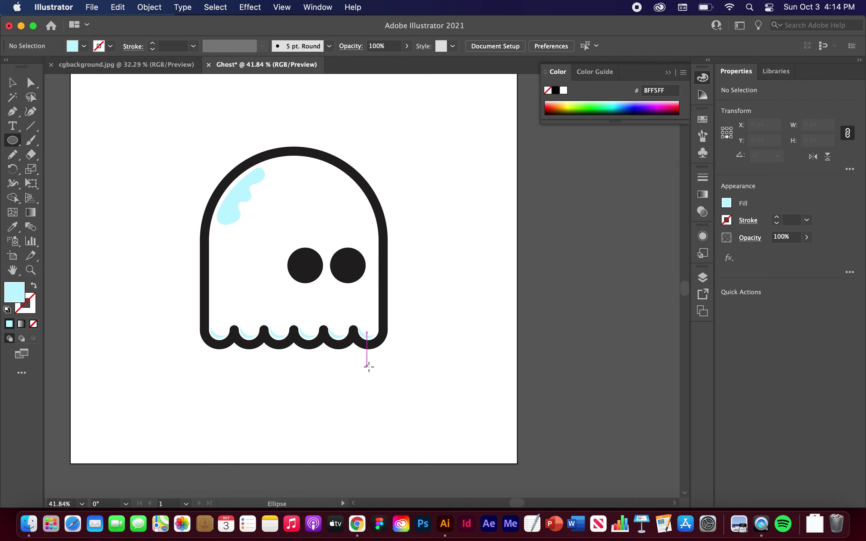
mouse_move(348, 366)
mouse_down()
mouse_move(158, 375)
mouse_move(188, 378)
mouse_up()
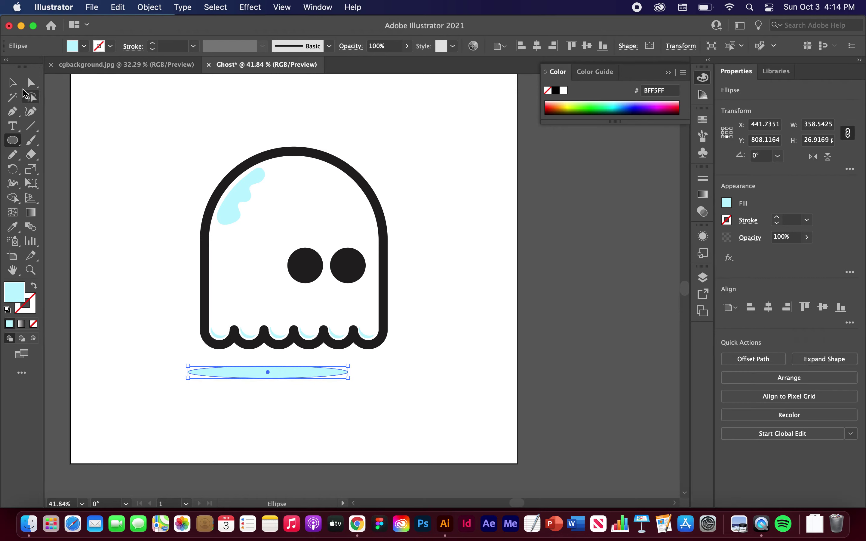
- Apply a Gaussian Blur with a 50-pixel radius to the light blue ellipse and deselect it
click(249, 7)
mouse_move(282, 274)
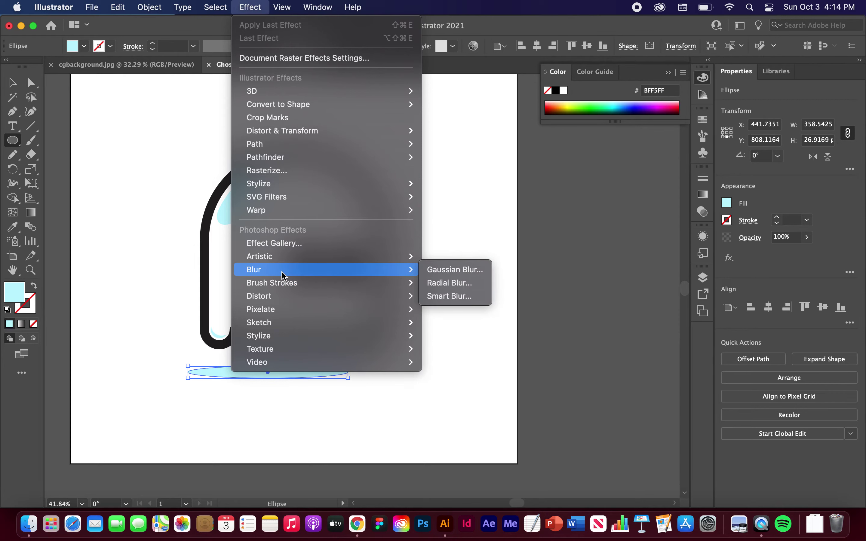
click(445, 272)
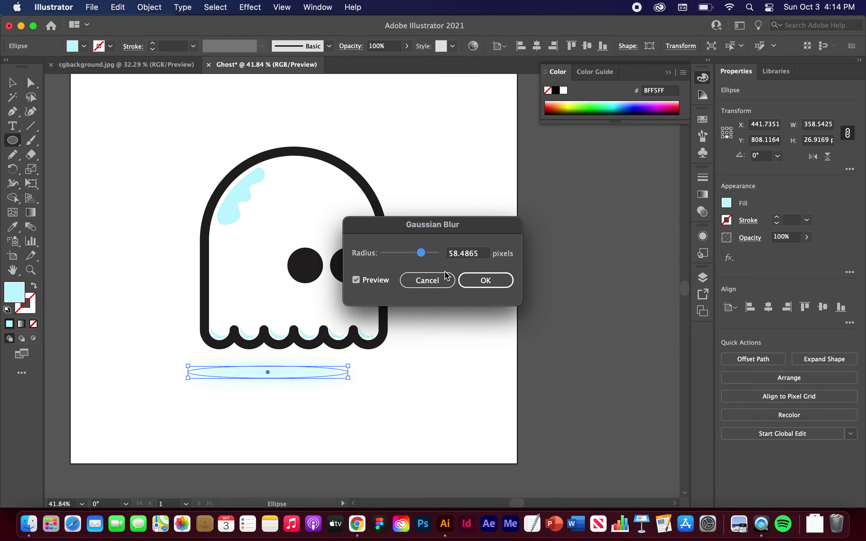
click(461, 258)
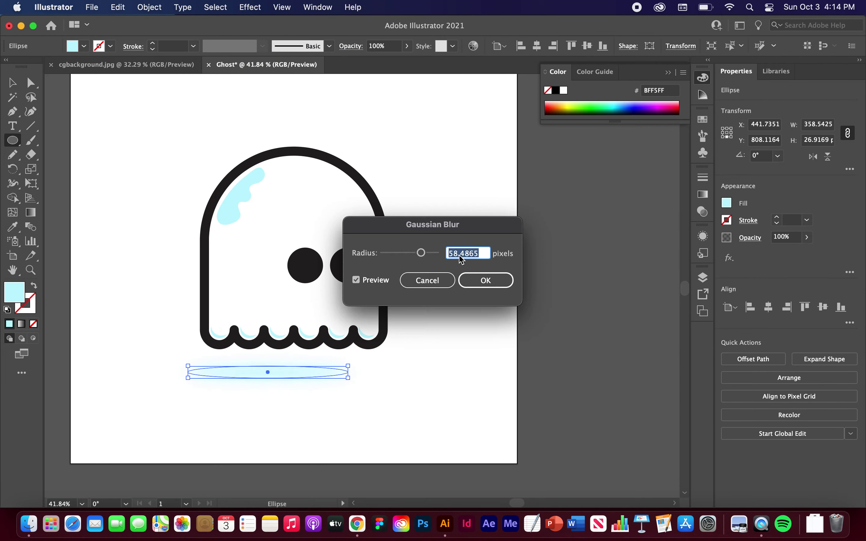
text(50)
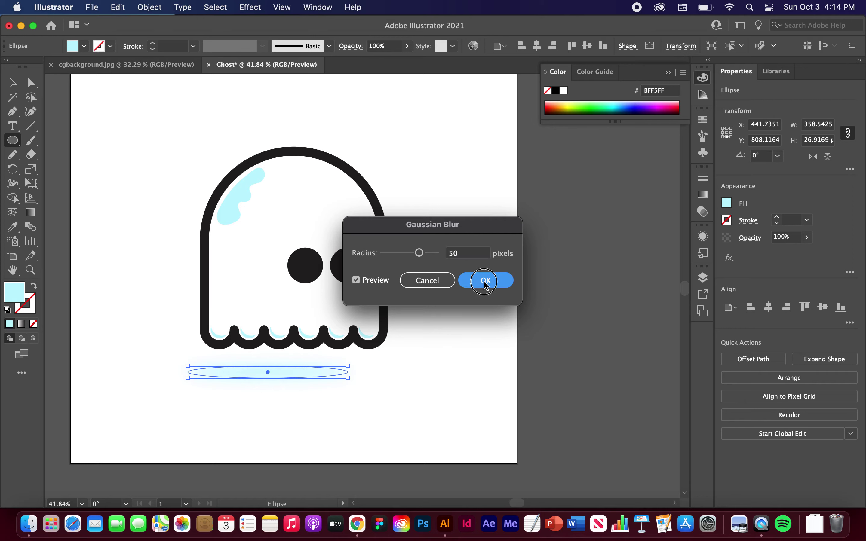
click(485, 282)
click(13, 83)
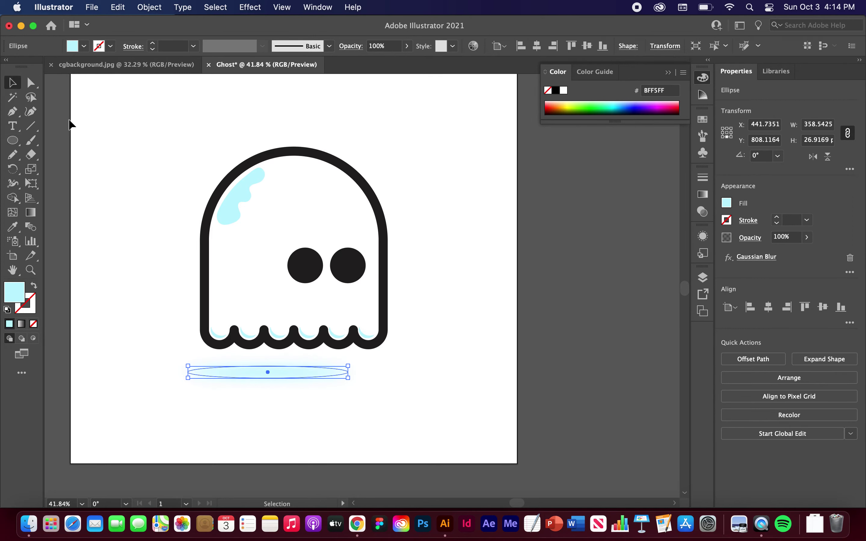
click(79, 127)
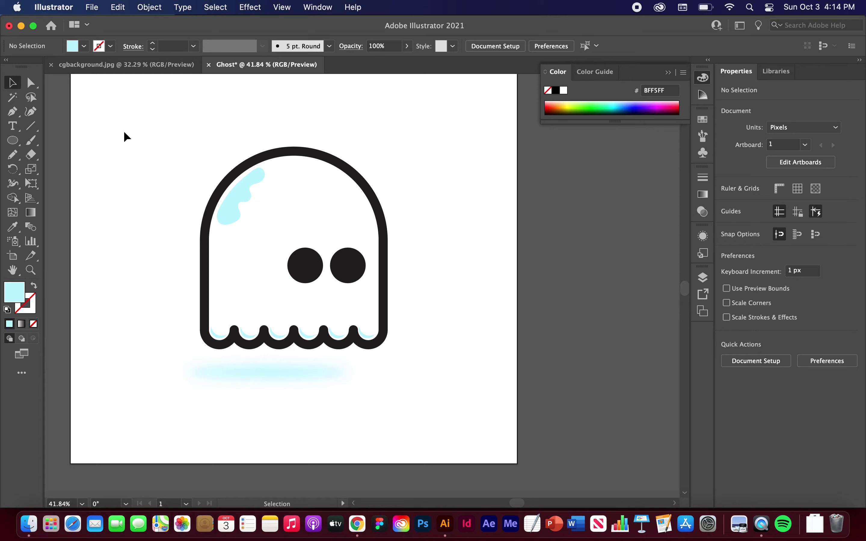
- Try a black fill on the blurred ellipse beneath the ghost, undo the color change, and deselect it
click(252, 369)
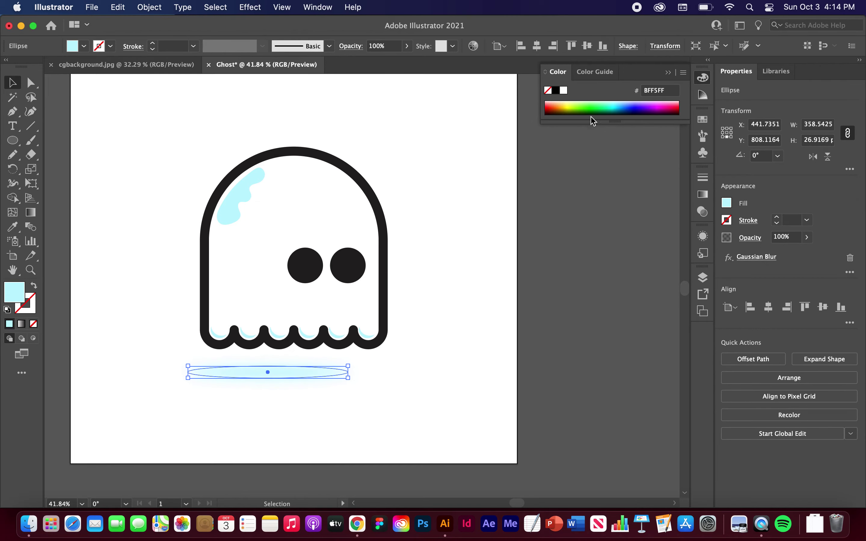
click(555, 92)
click(491, 235)
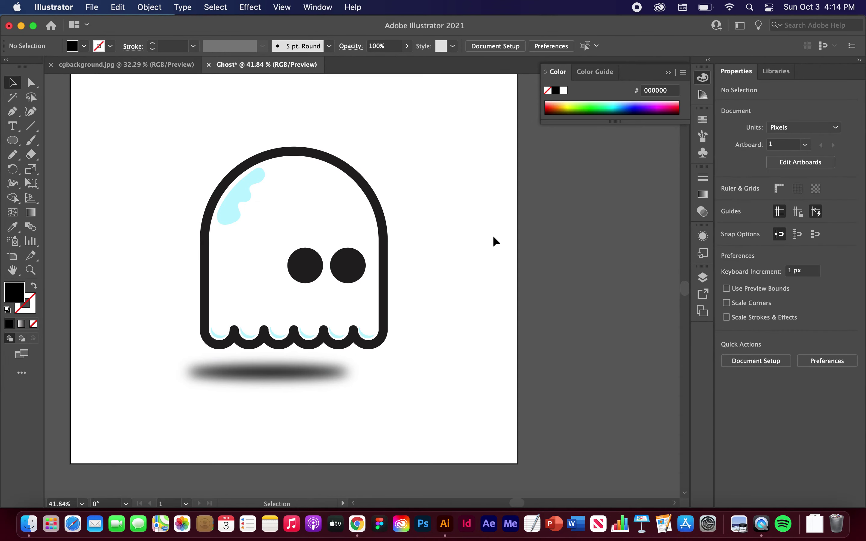
key(super+z)
click(490, 292)
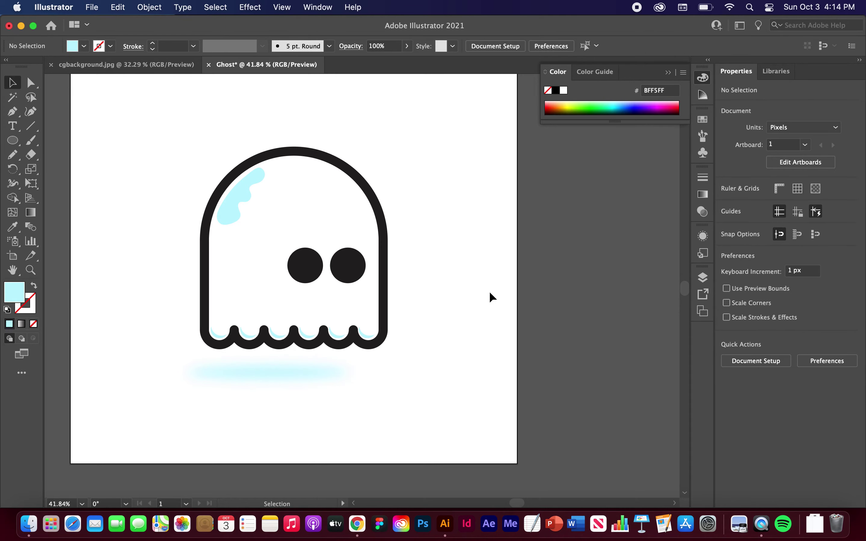
- Draw a closed four-sided light blue shape, about 222 px wide, with the Pen tool, its V-shaped lower edge slanting across the tops of both eyes
scroll(424, 306, up, 8)
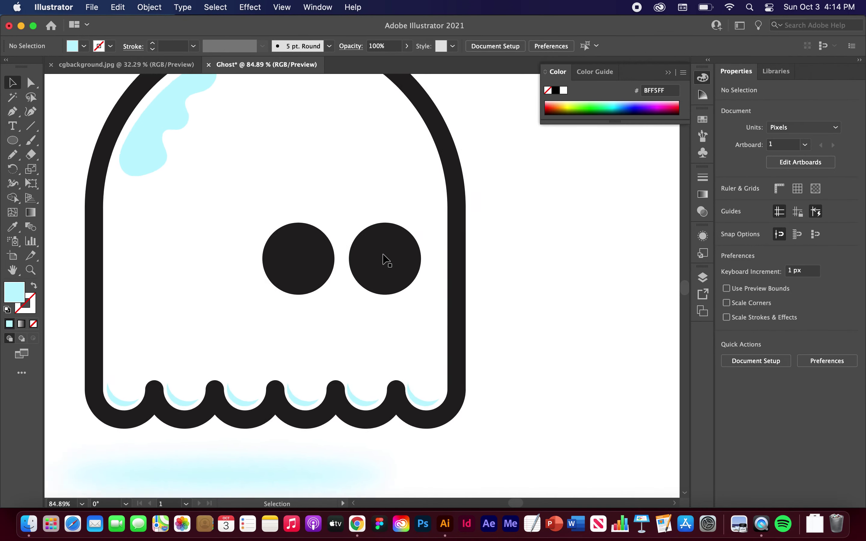
scroll(325, 229, down, 3)
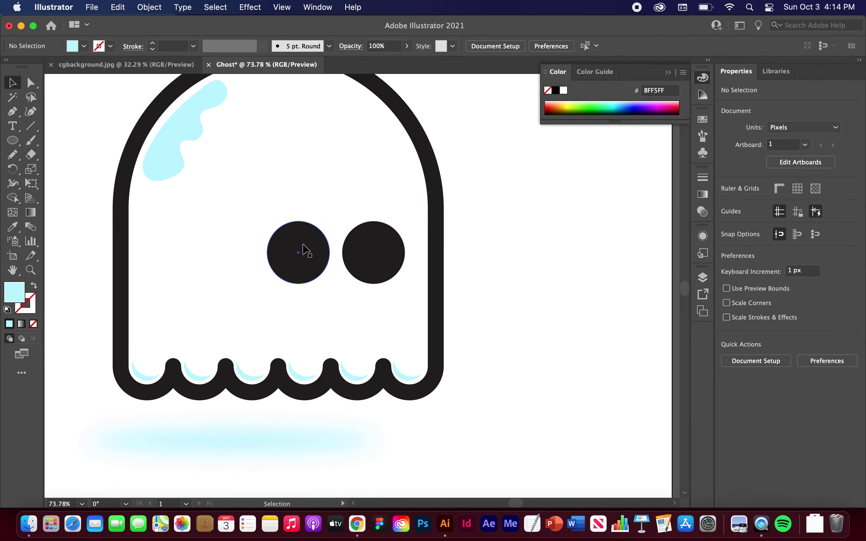
key(p)
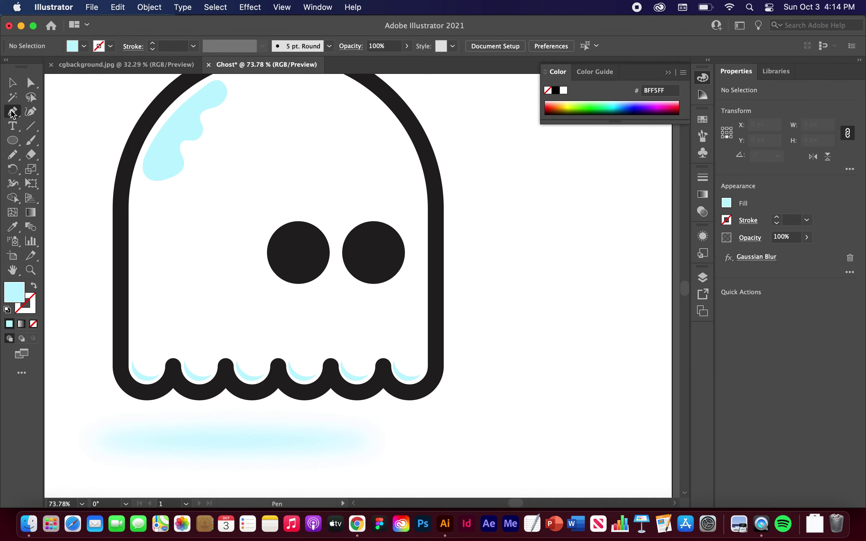
click(245, 214)
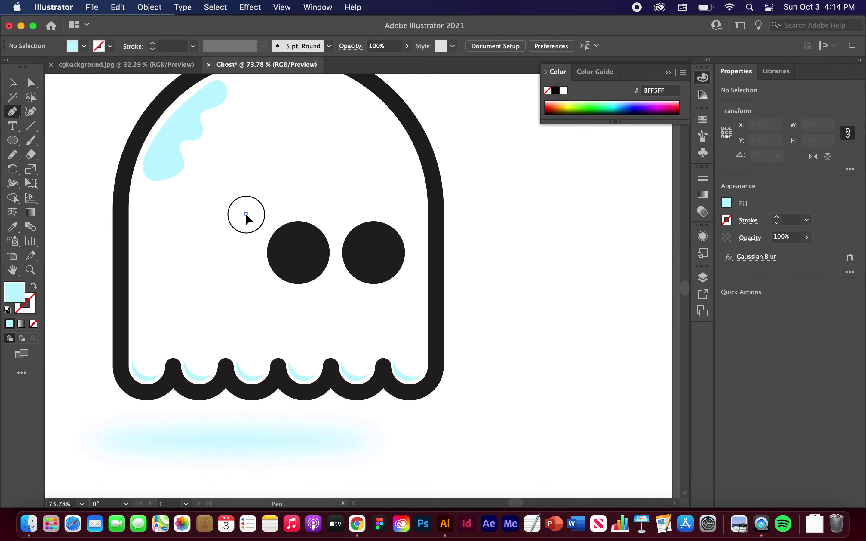
click(337, 244)
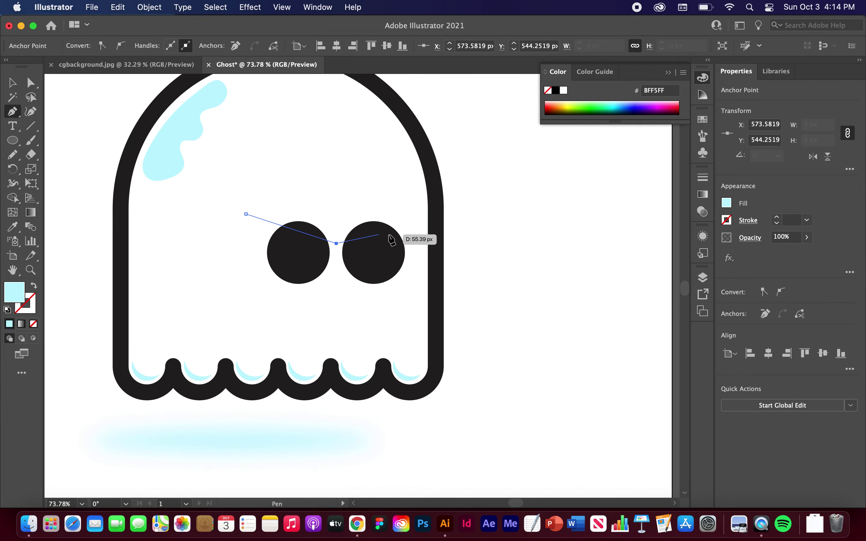
click(420, 221)
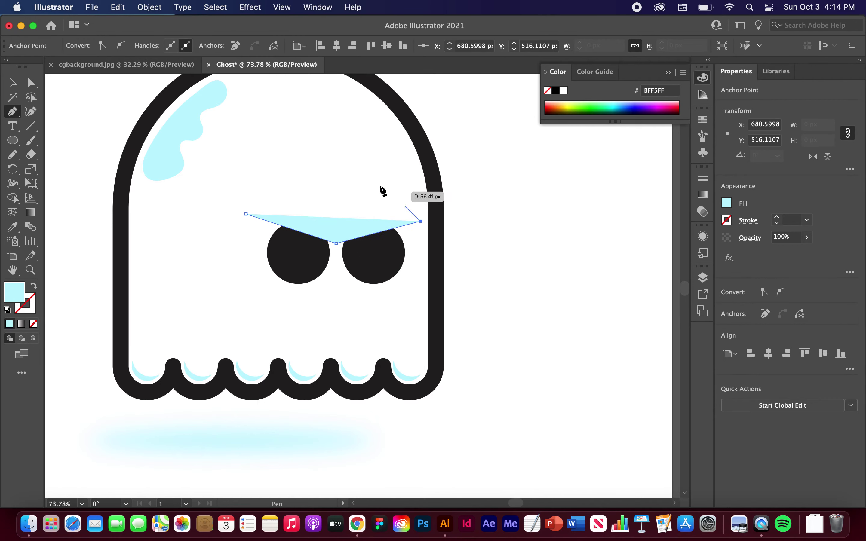
click(373, 178)
click(247, 215)
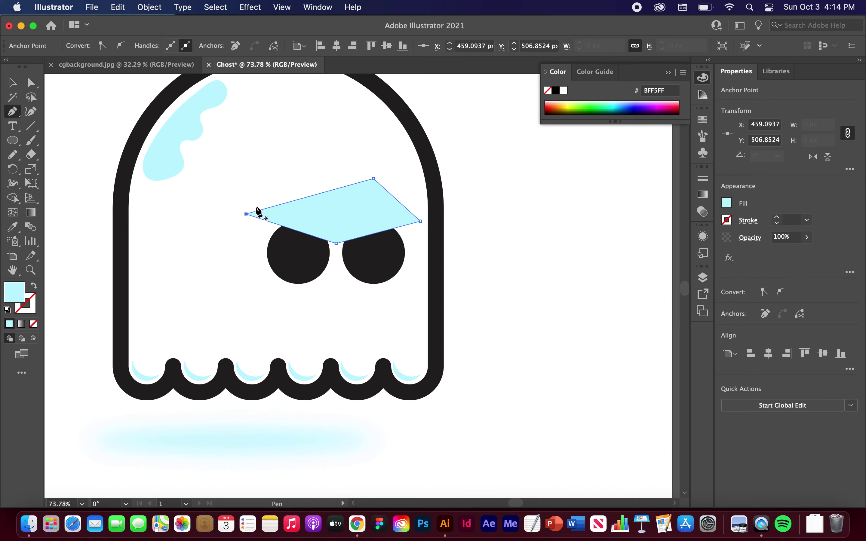
- Select the light blue four-sided shape with the right-hand eye and subtract it using Minus Front to slant the eye's upper edge
key(v)
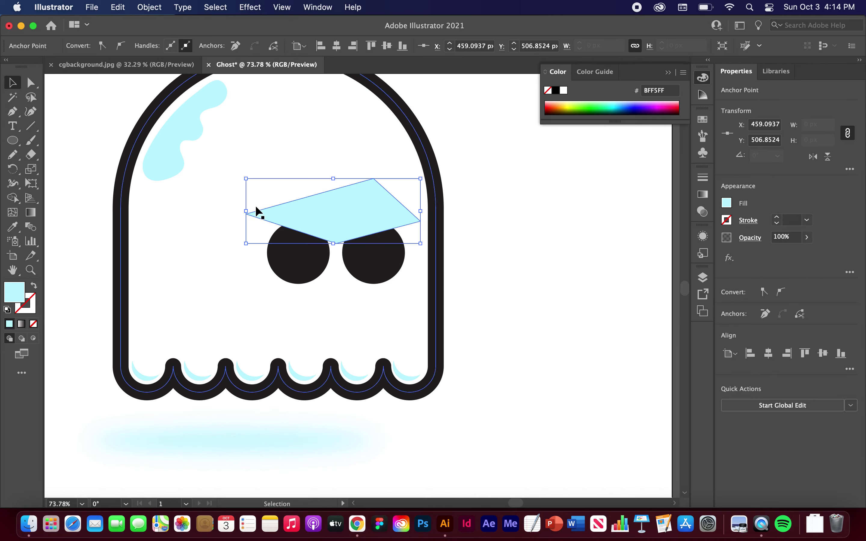
shift+click(377, 274)
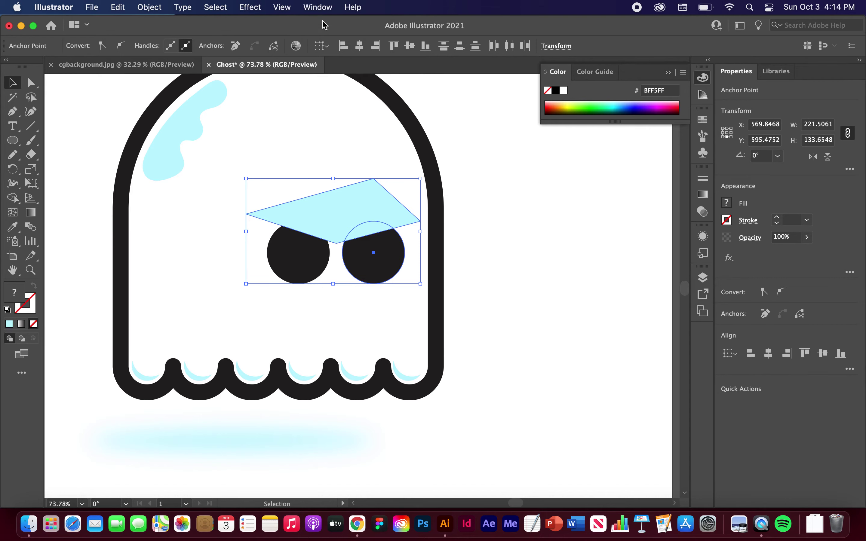
click(317, 8)
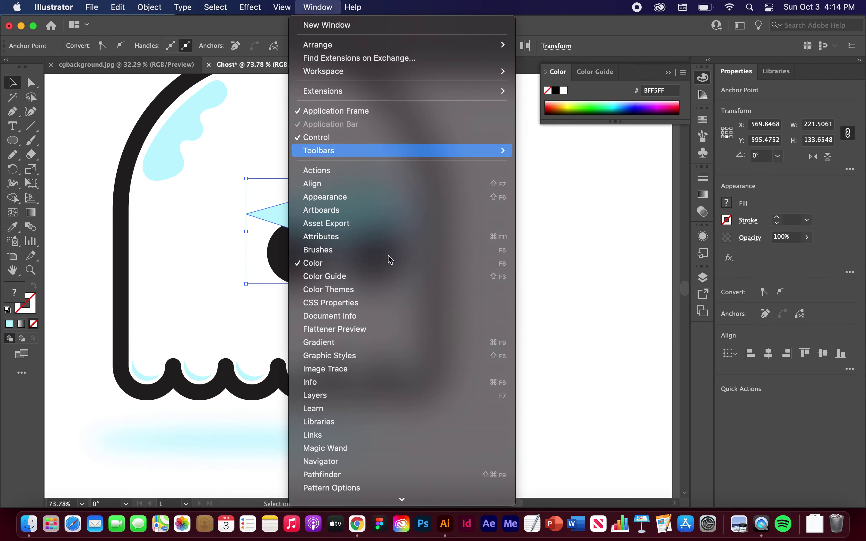
click(331, 474)
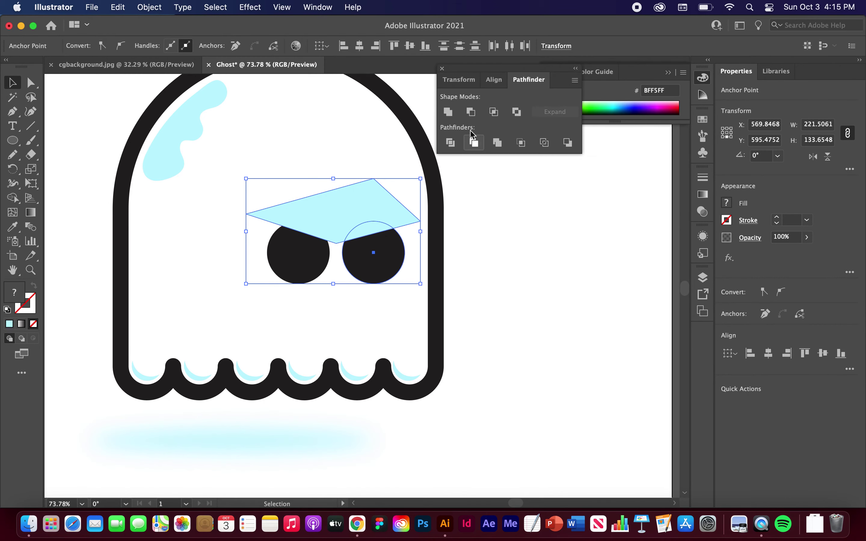
click(470, 113)
drag(487, 73, 704, 334)
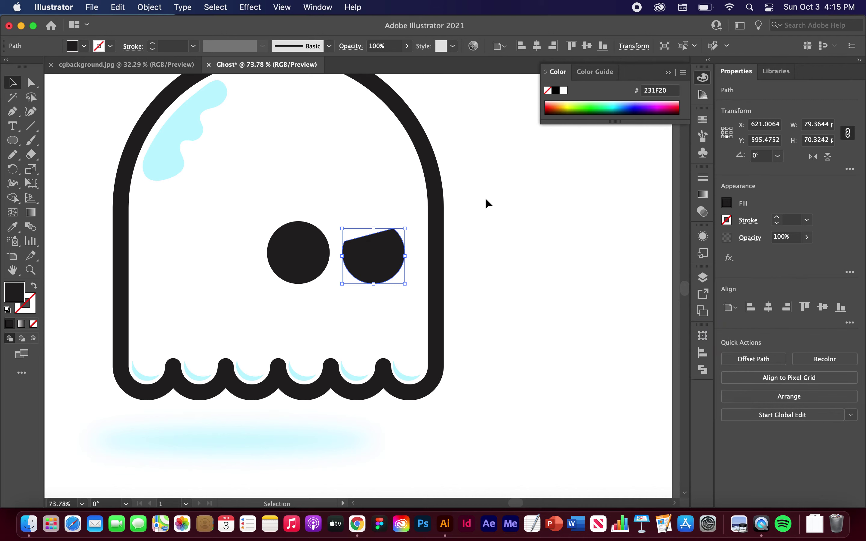
- Delete the remaining fully round black eye
click(213, 247)
scroll(208, 262, down, 2)
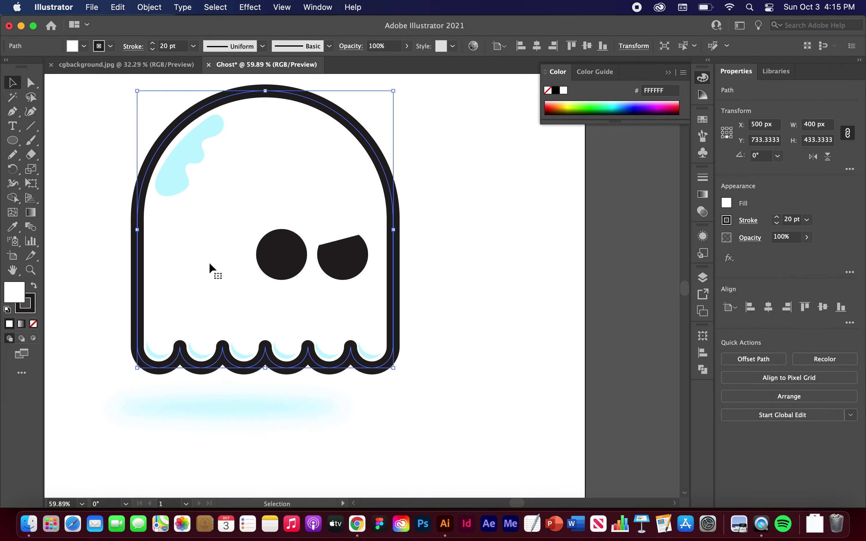
click(285, 249)
key(BackSpace)
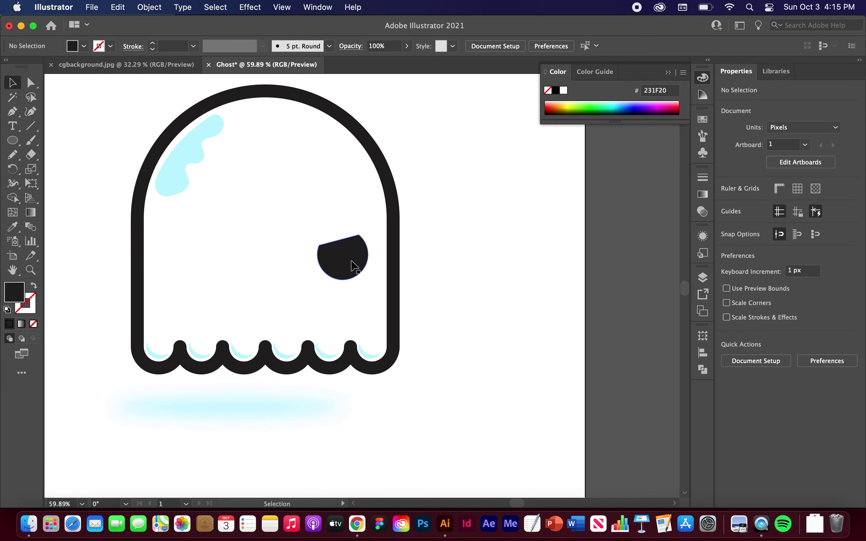
- Create a vertical-axis reflected copy of the slanted eye, move it horizontally into the missing left eye's place, and deselect it
click(352, 266)
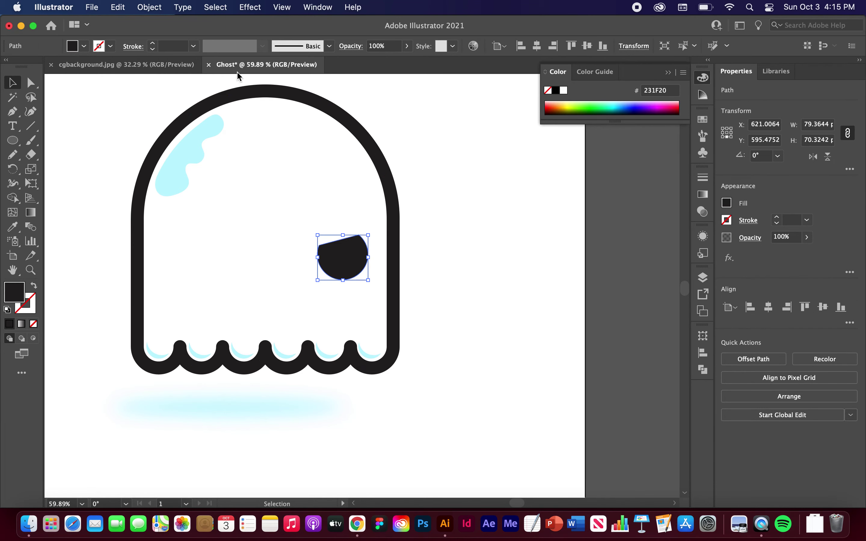
click(155, 7)
mouse_move(155, 27)
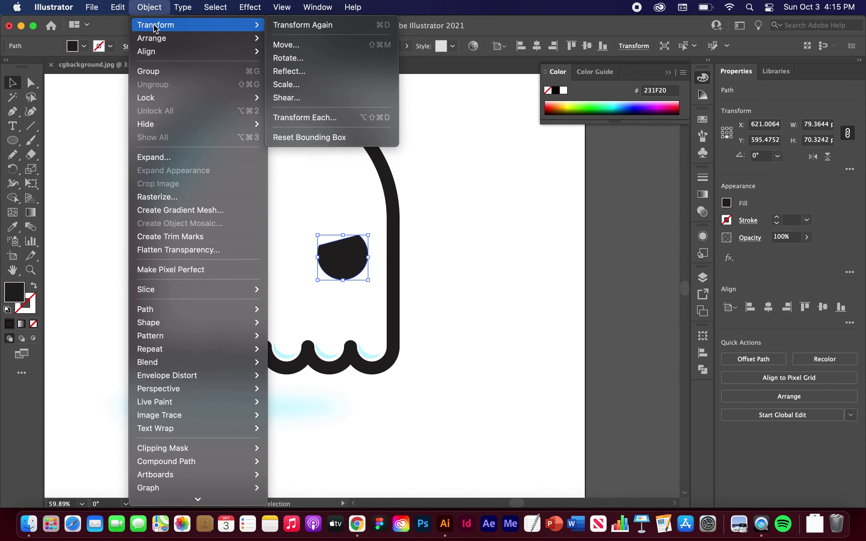
click(303, 72)
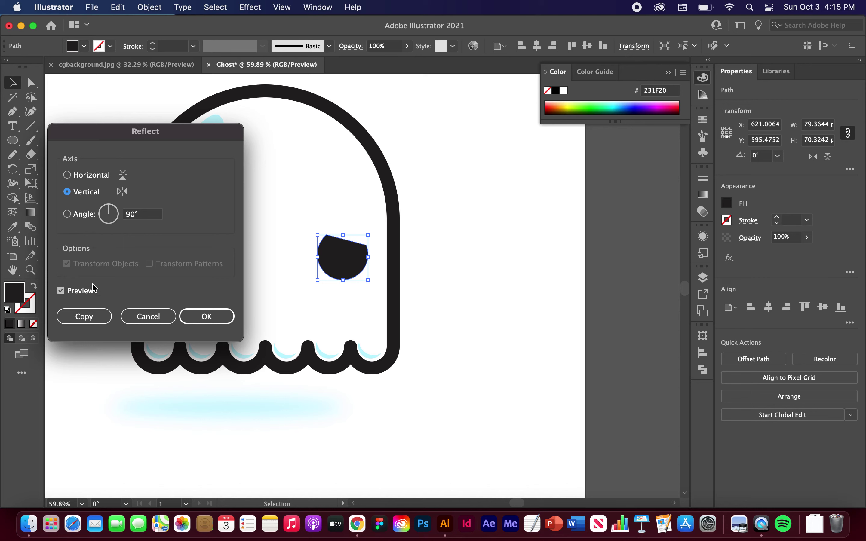
click(85, 316)
drag(329, 262, 274, 262)
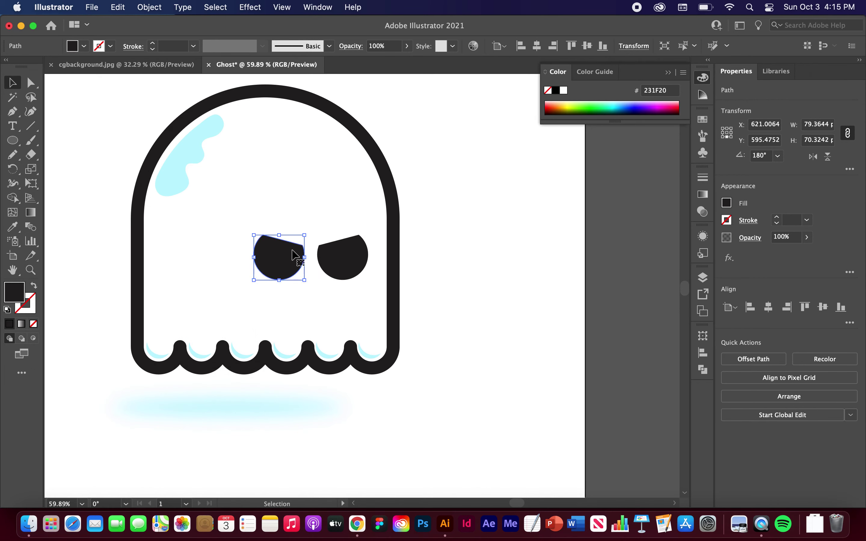
click(492, 272)
- Choose the red fill swatch and draw a closed, thin V-shaped brow with the Pencil tool just above both eyes
key(super+0)
scroll(382, 340, up, 5)
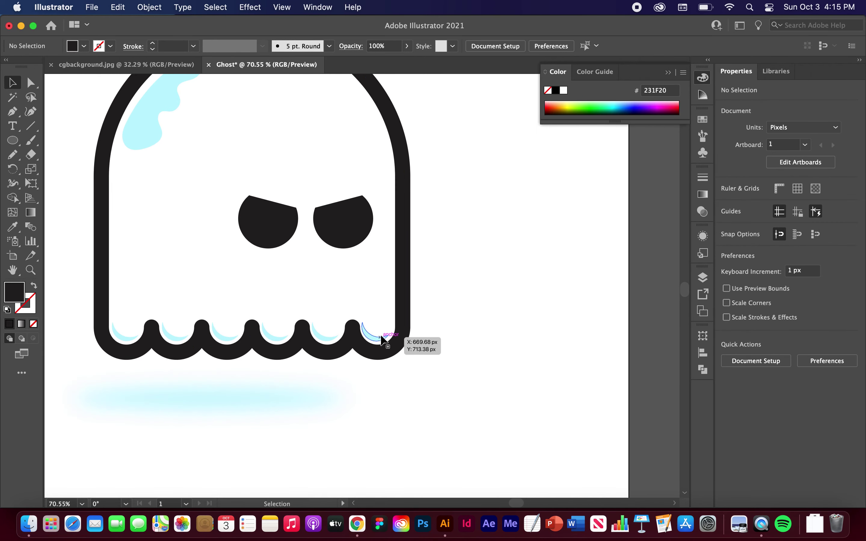
scroll(303, 283, up, 3)
scroll(307, 289, up, 2)
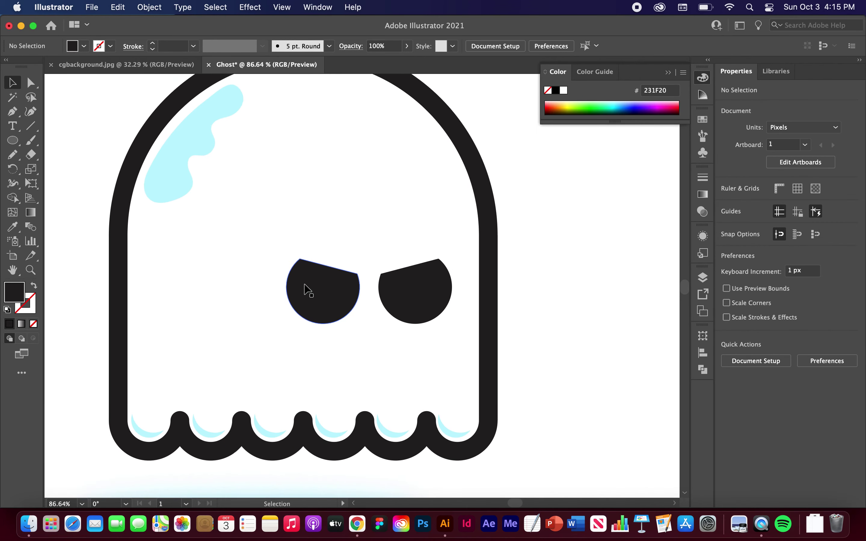
key(n)
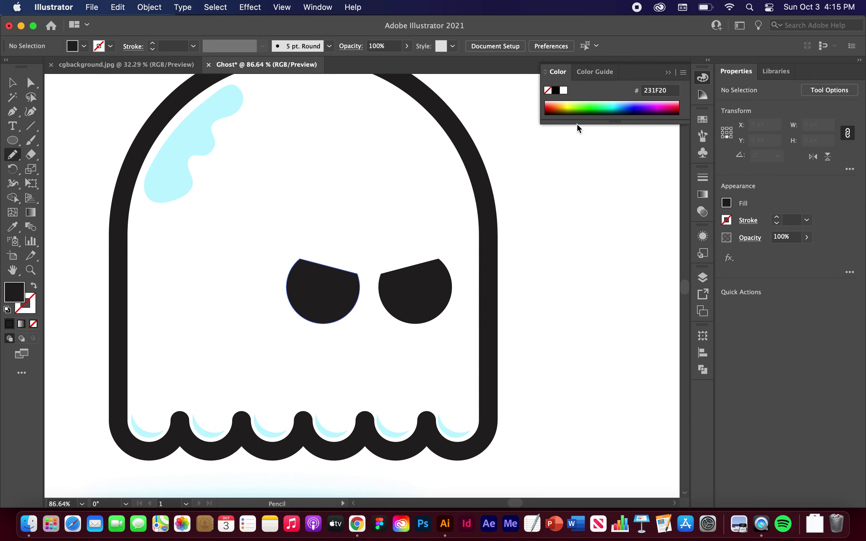
click(703, 119)
click(586, 152)
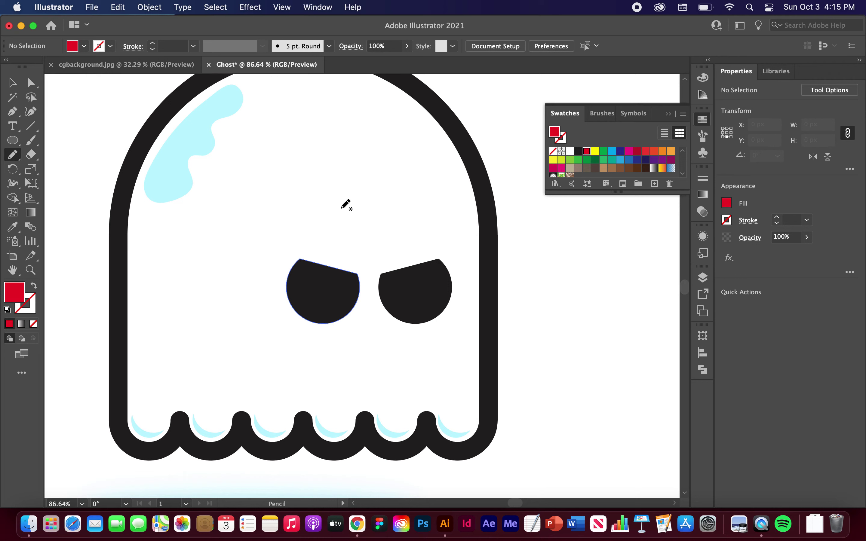
mouse_move(308, 234)
mouse_down()
mouse_move(370, 258)
mouse_move(437, 235)
mouse_move(369, 249)
mouse_move(308, 235)
mouse_up()
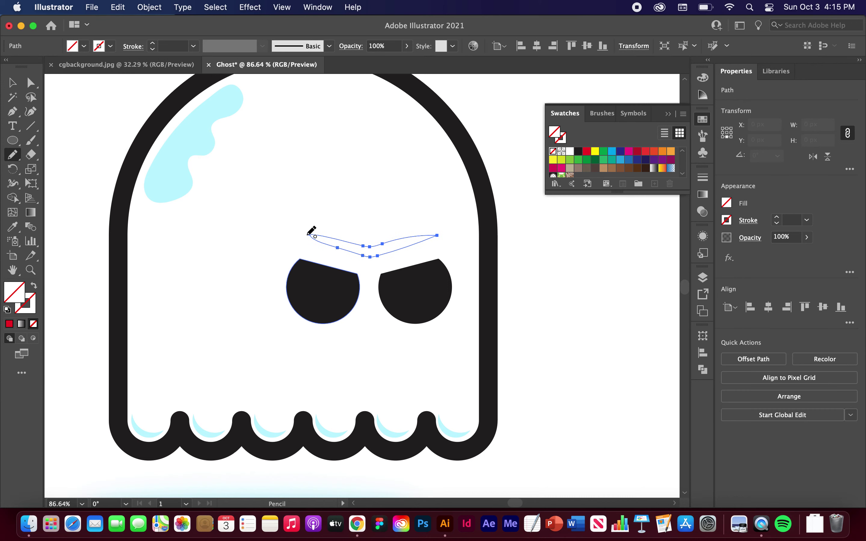
- Fill the V-shaped brow above the eyes with the red swatch and deselect it
click(587, 152)
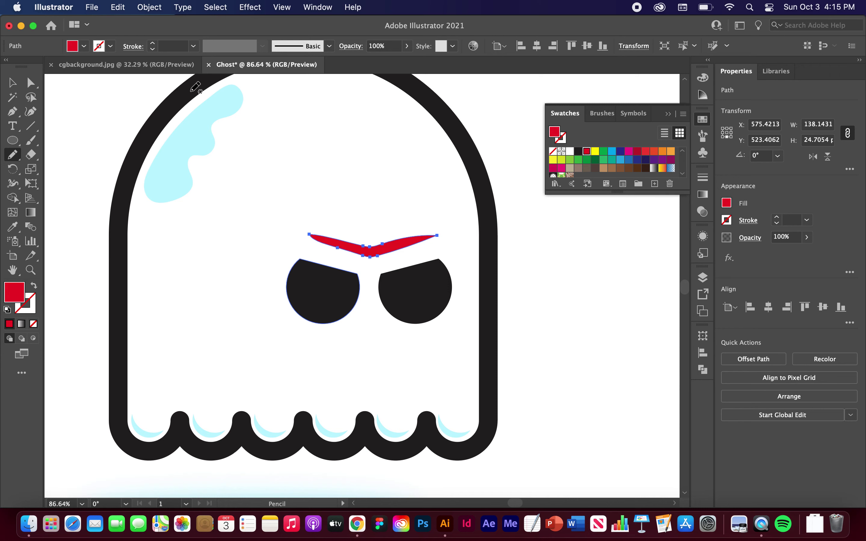
click(12, 83)
click(81, 126)
- Draw a closed, slanted tapering mark about 46 × 57 px below the left eye with the Pencil tool and fill it red
scroll(233, 305, down, 3)
scroll(233, 305, left, 2)
key(n)
mouse_move(307, 281)
mouse_down()
mouse_move(315, 285)
mouse_move(274, 331)
mouse_move(307, 281)
mouse_up()
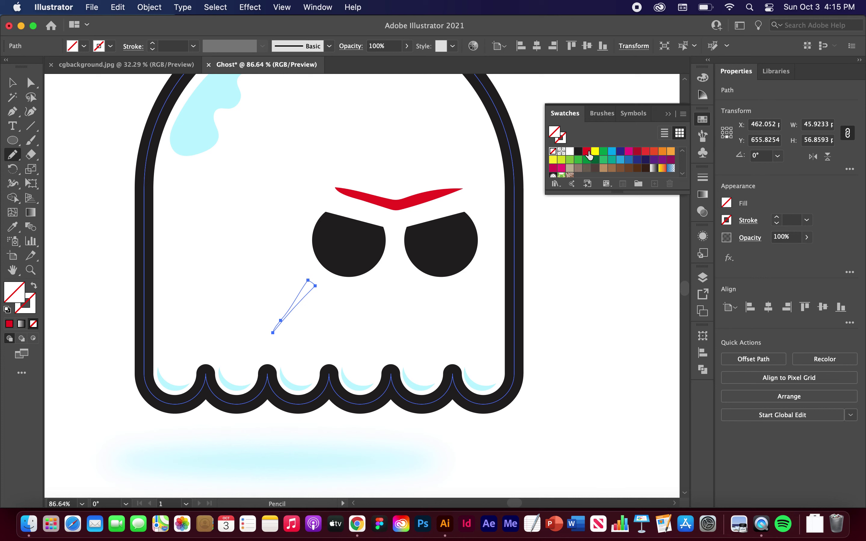
click(587, 152)
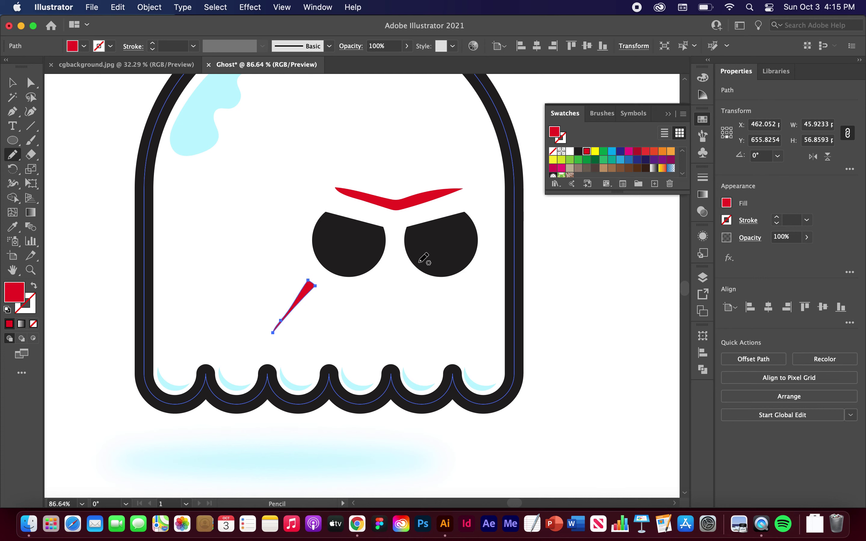
- Create a reflected copy of the red mark across the vertical axis, place it below the right eye, and deselect it
click(12, 82)
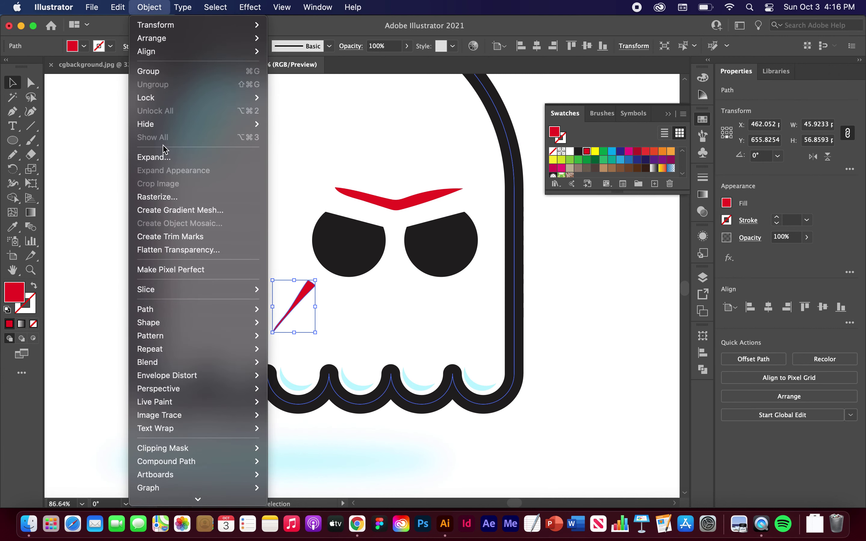
mouse_move(188, 30)
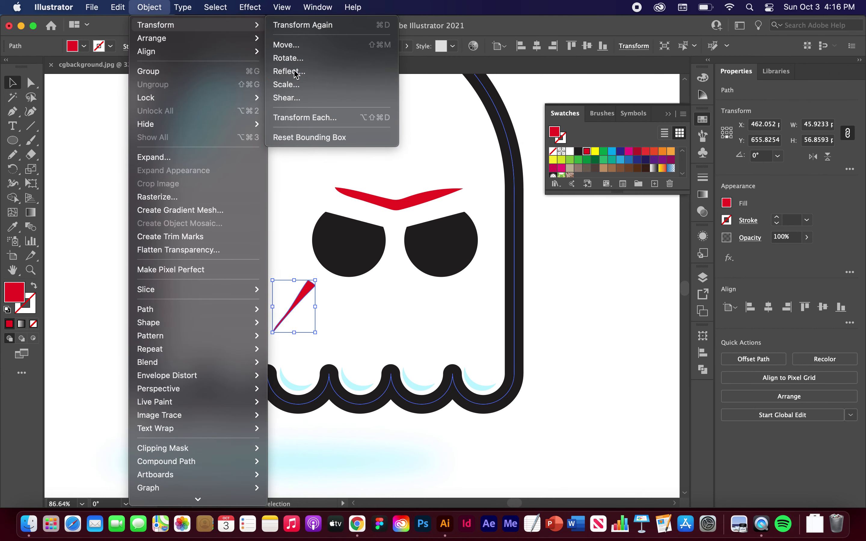
click(289, 71)
click(74, 319)
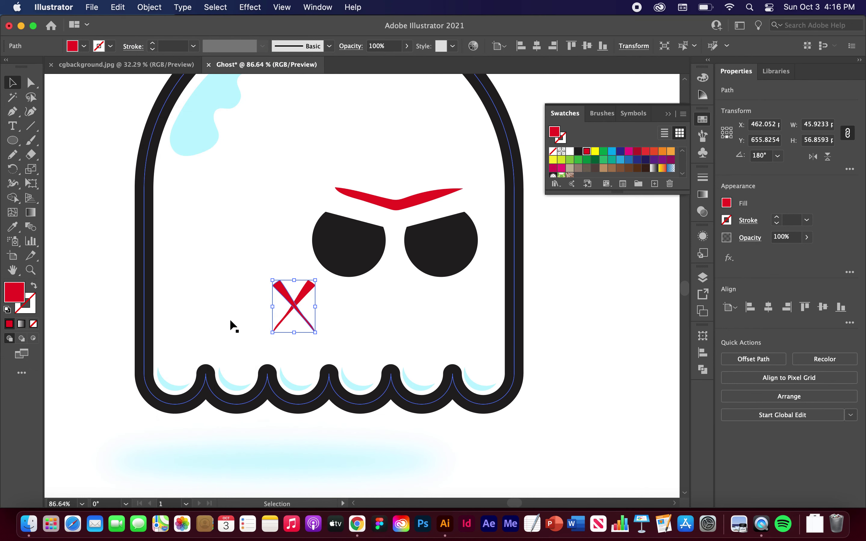
drag(281, 293, 464, 300)
key(super+shift+a)
- Draw a small circle about 12.6 px wide between the red marks below the left eye and fill it black
scroll(404, 333, up, 2)
key(l)
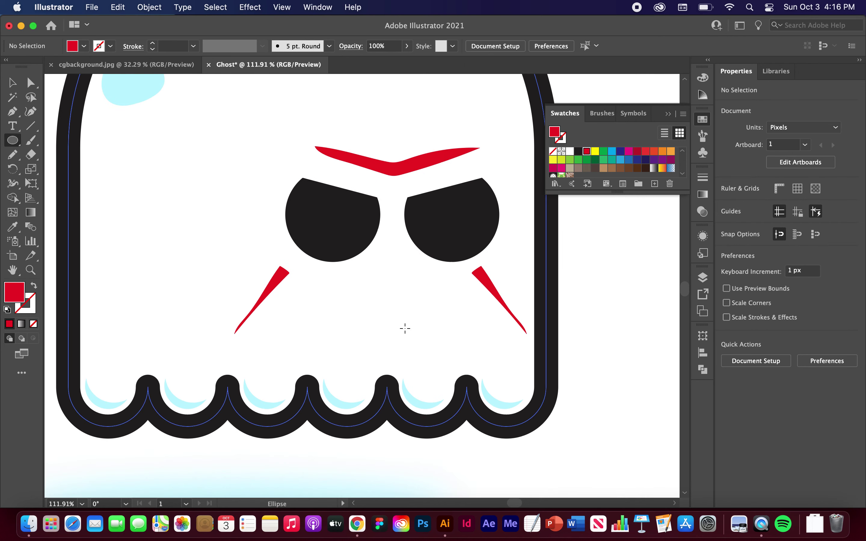
drag(357, 284, 373, 298)
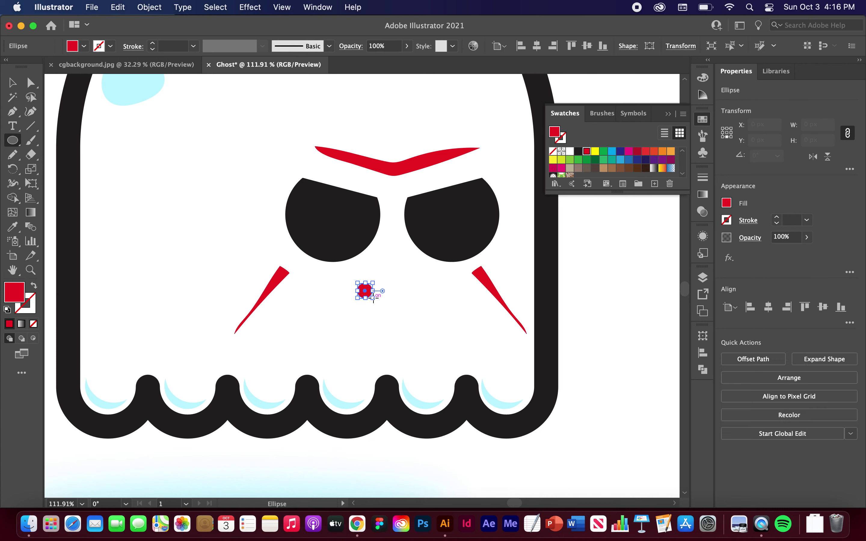
click(578, 151)
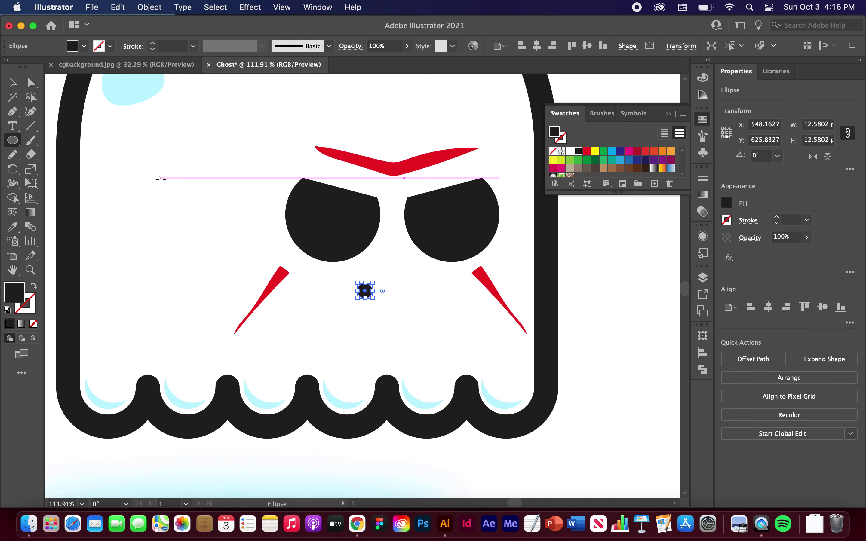
- Duplicate the black dot about 18 px straight down and repeat the transformation twice to make a column of four dots
key(v)
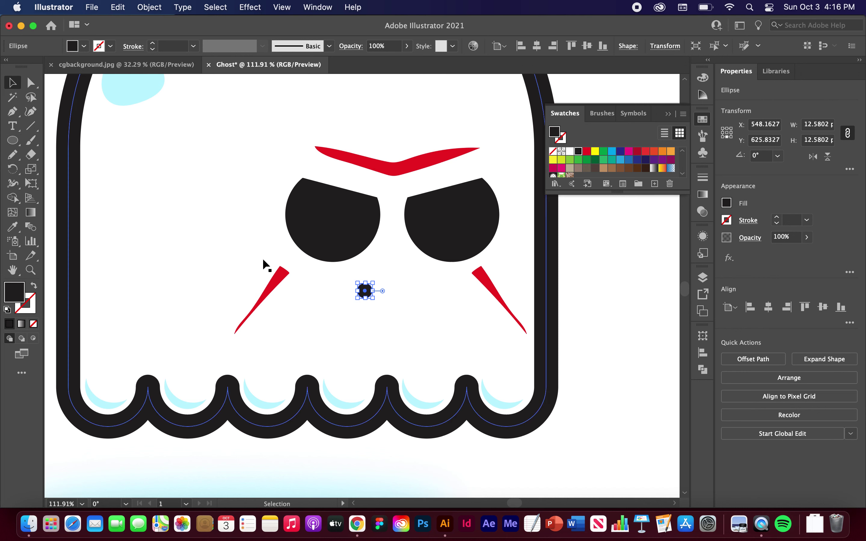
click(368, 293)
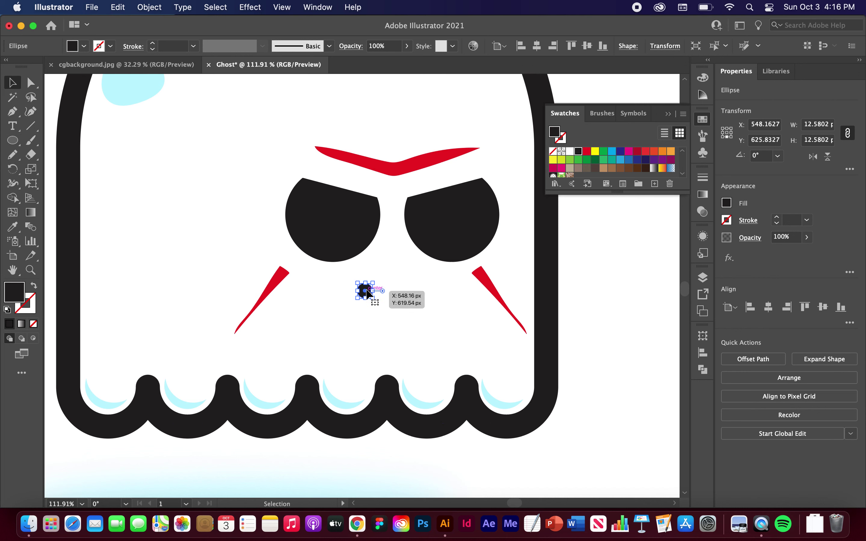
drag(368, 293, 368, 315)
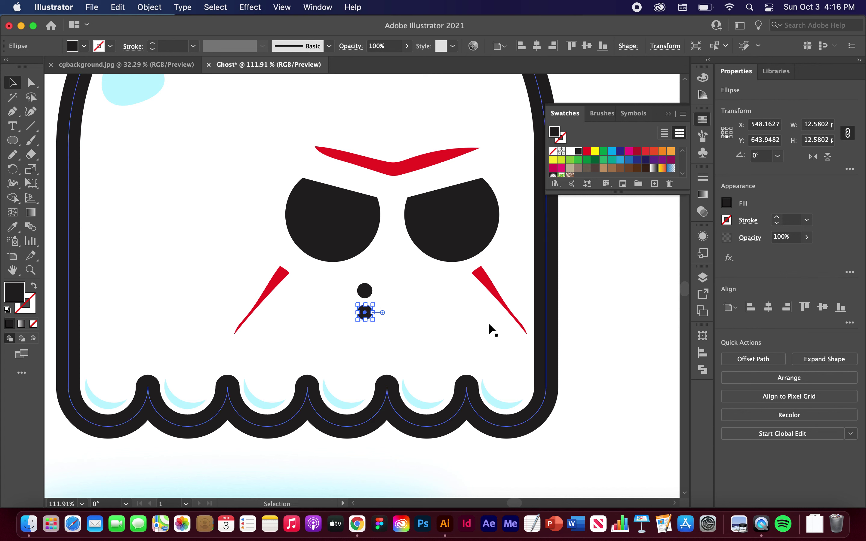
key(ctrl+d)
key(ctrl+d)
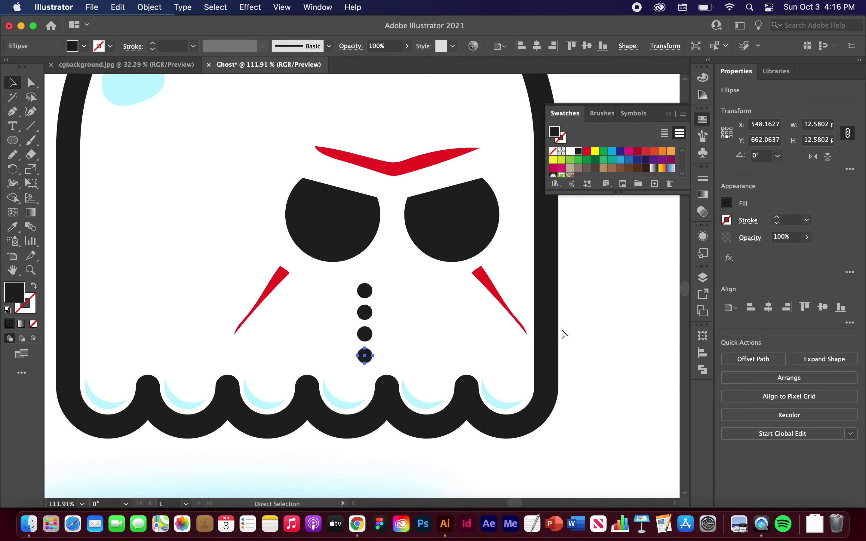
- Select all four black dots, duplicate the column horizontally to sit below the right-hand eye, and deselect
shift+click(365, 334)
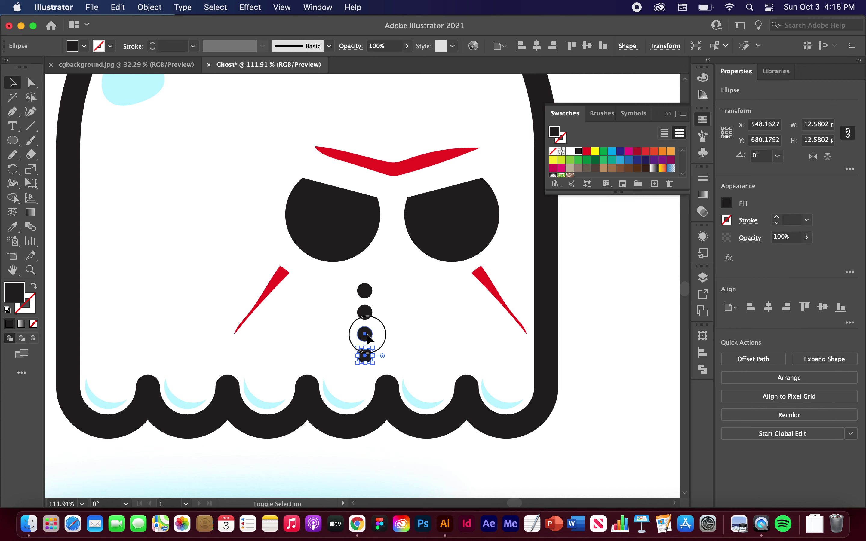
shift+click(365, 312)
shift+click(365, 291)
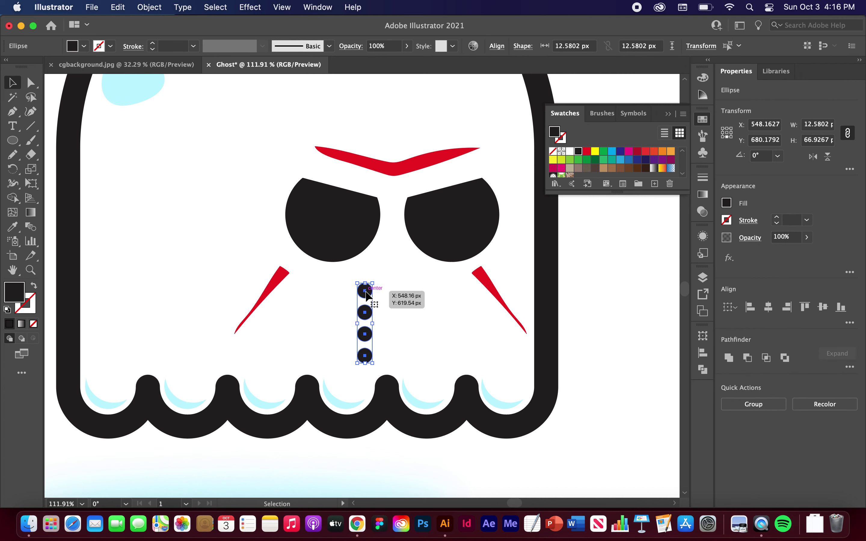
drag(367, 294, 424, 296)
click(573, 273)
- Fit the artboard in the window and hide the panels to review the whole ghost illustration
key(super+0)
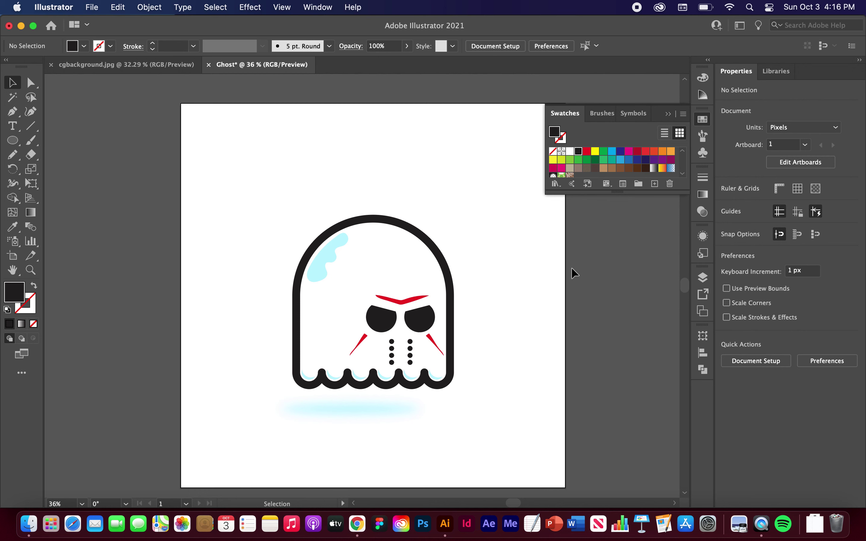
key(Tab)
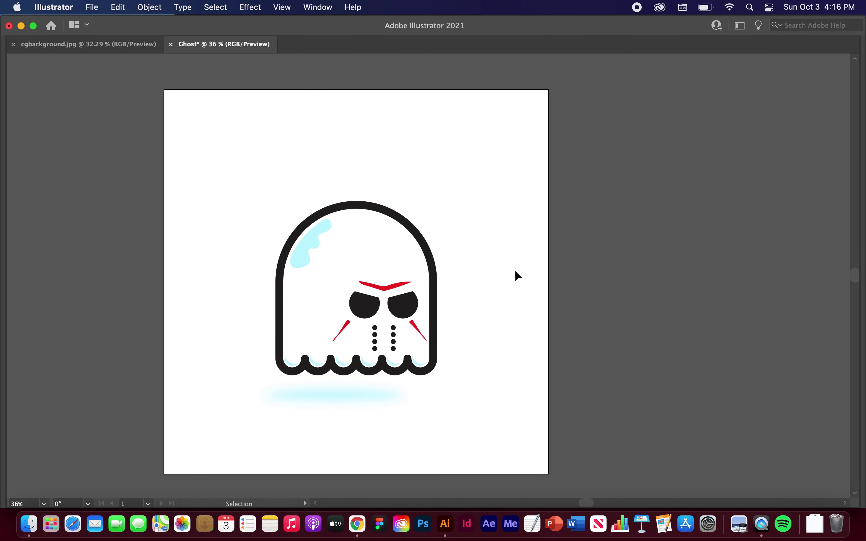
scroll(515, 270, down, 2)
scroll(515, 270, left, 2)
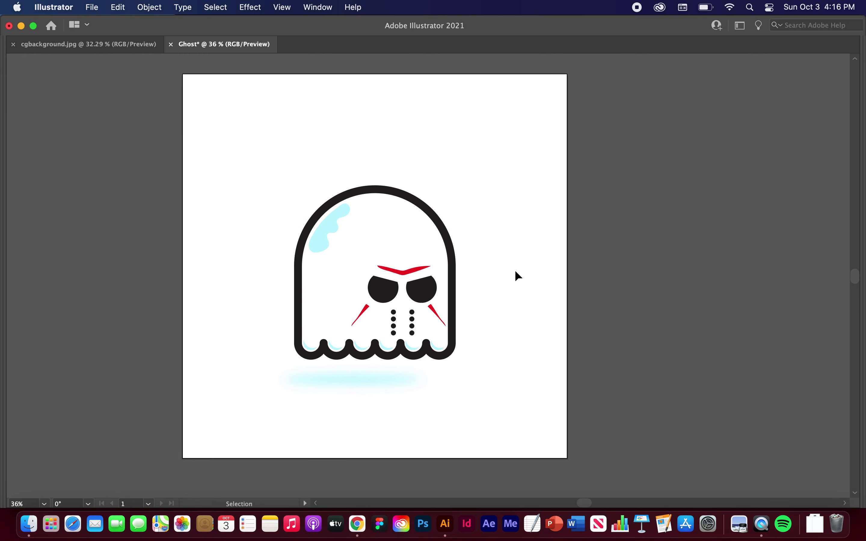